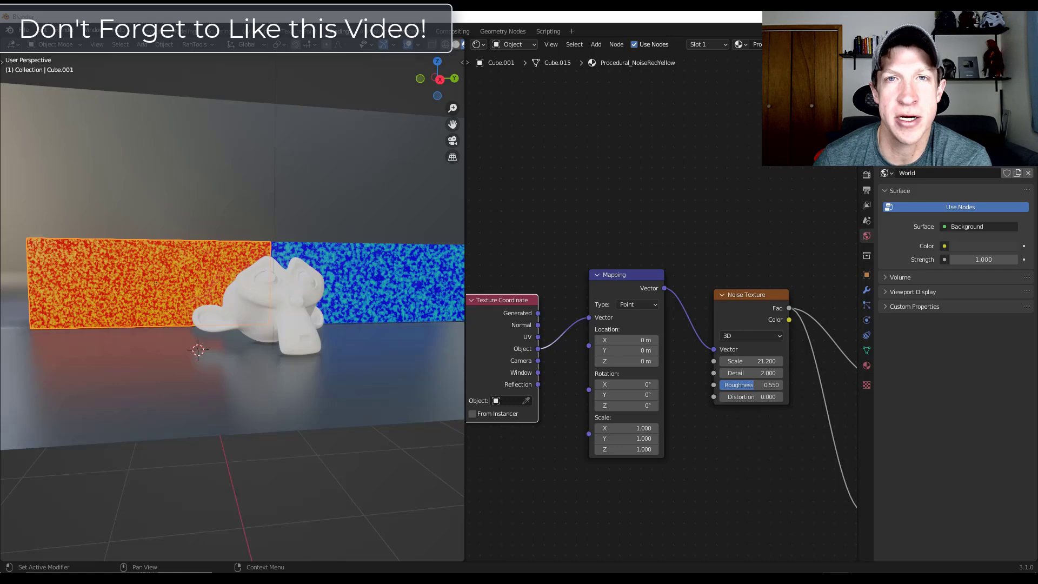
Create a new material for the monkey head and name it ClearGlass_Eevee.
{"action": "left_click", "coordinate": [336, 325]}
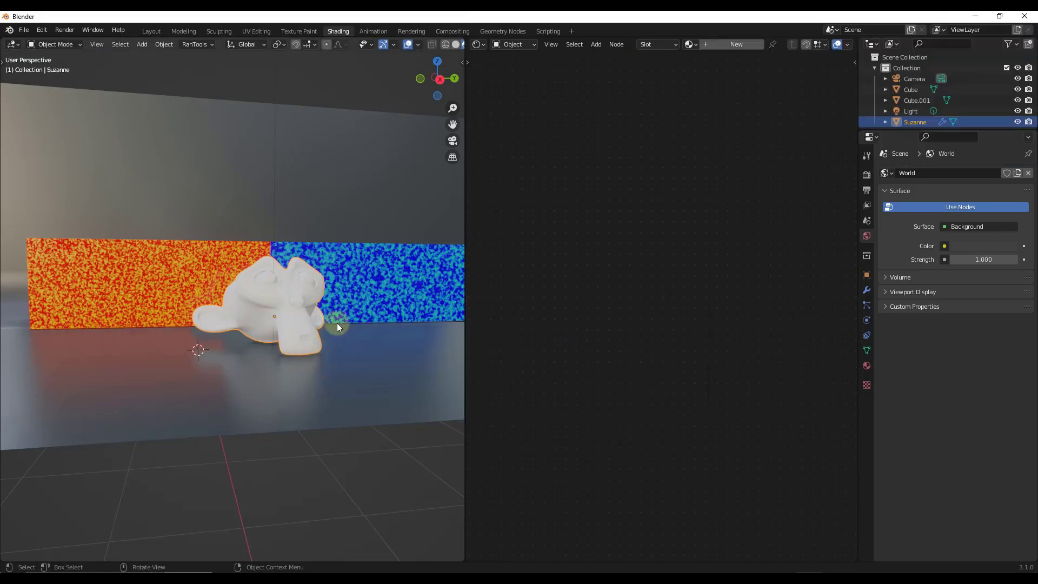
{"action": "middle_click_drag", "start_coordinate": [341, 335], "coordinate": [351, 335]}
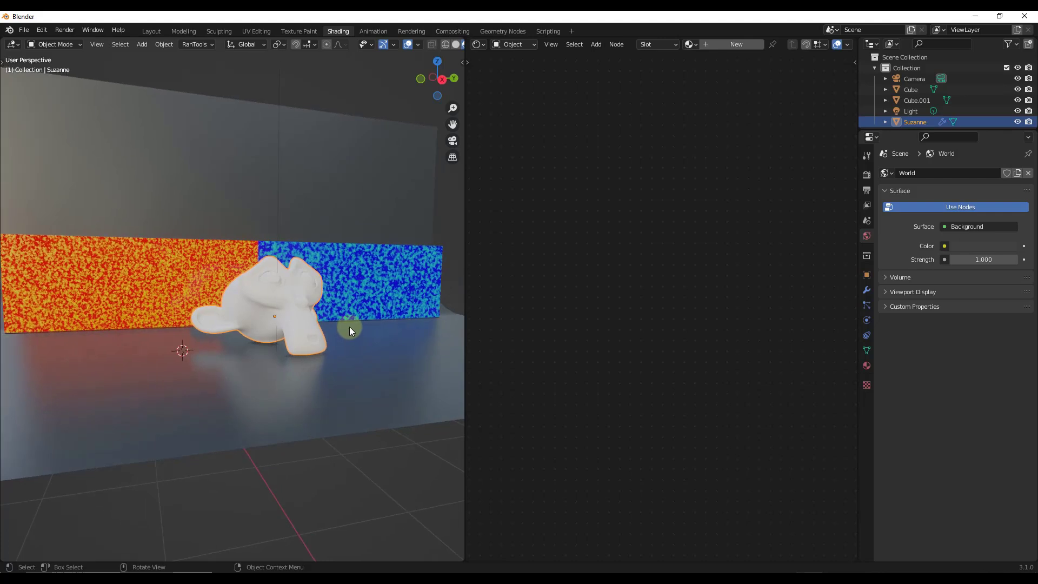
{"action": "middle_click_drag", "start_coordinate": [359, 319], "coordinate": [296, 336], "text": "ctrl"}
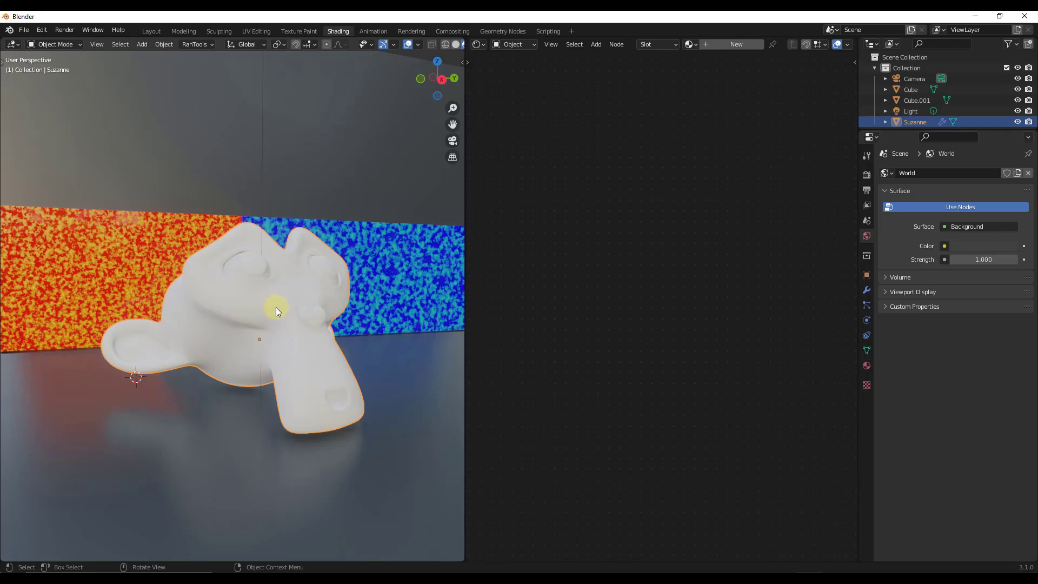
{"action": "mouse_move", "coordinate": [278, 309]}
{"action": "middle_mouse_down"}
{"action": "mouse_move", "coordinate": [249, 307]}
{"action": "mouse_move", "coordinate": [270, 312]}
{"action": "mouse_move", "coordinate": [290, 340]}
{"action": "mouse_move", "coordinate": [278, 322]}
{"action": "middle_mouse_up"}
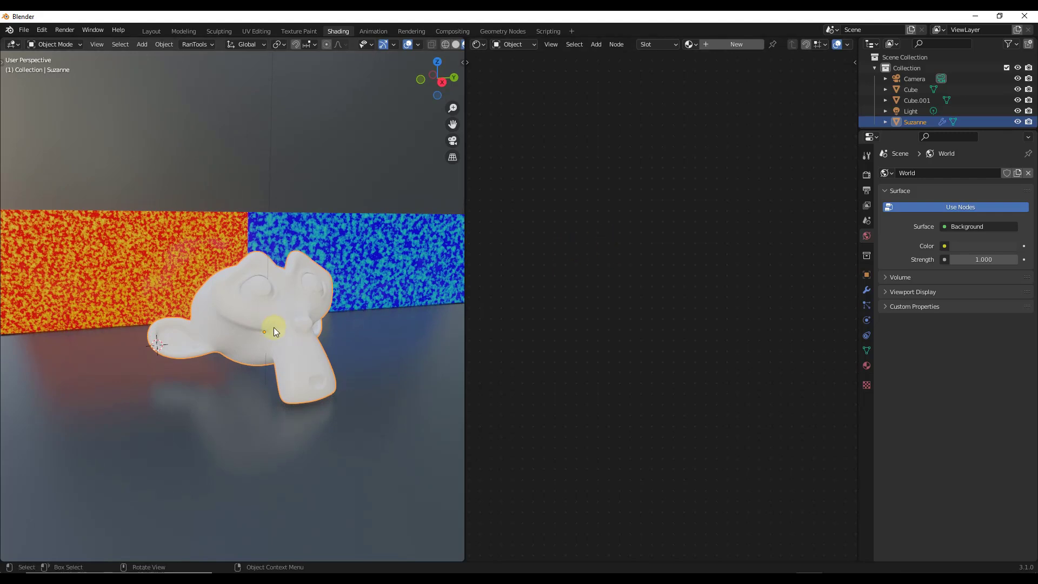
{"action": "left_click", "coordinate": [719, 45]}
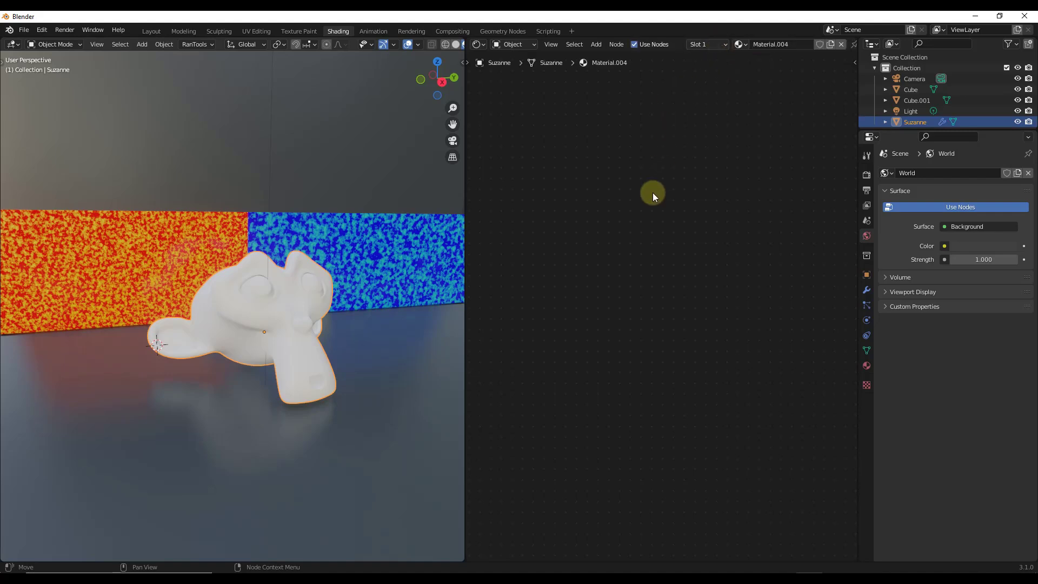
{"action": "key", "text": "Home"}
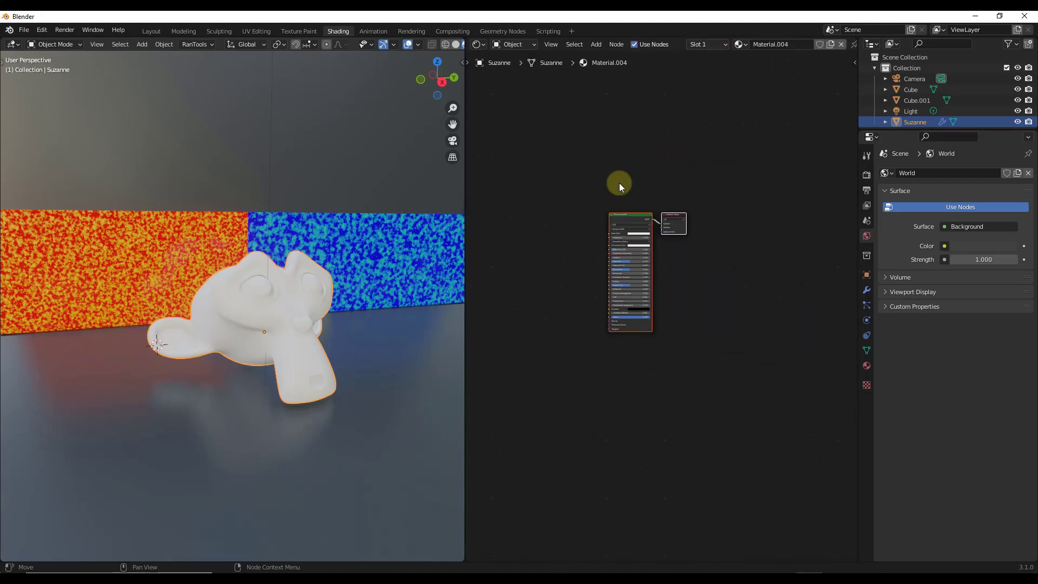
{"action": "scroll", "coordinate": [614, 279], "scroll_direction": "up", "scroll_amount": 2}
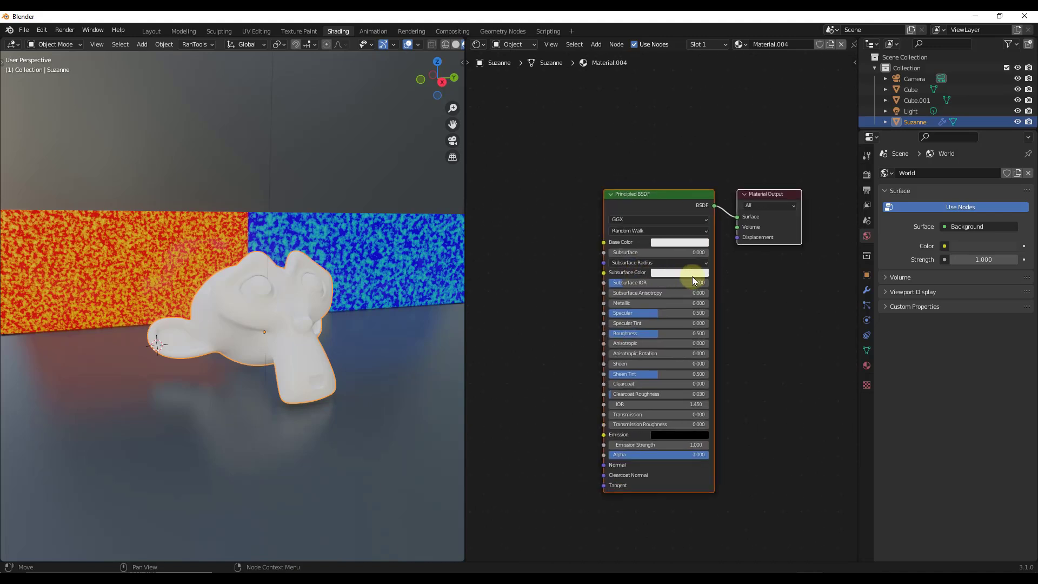
{"action": "left_click_drag", "start_coordinate": [691, 264], "coordinate": [690, 266]}
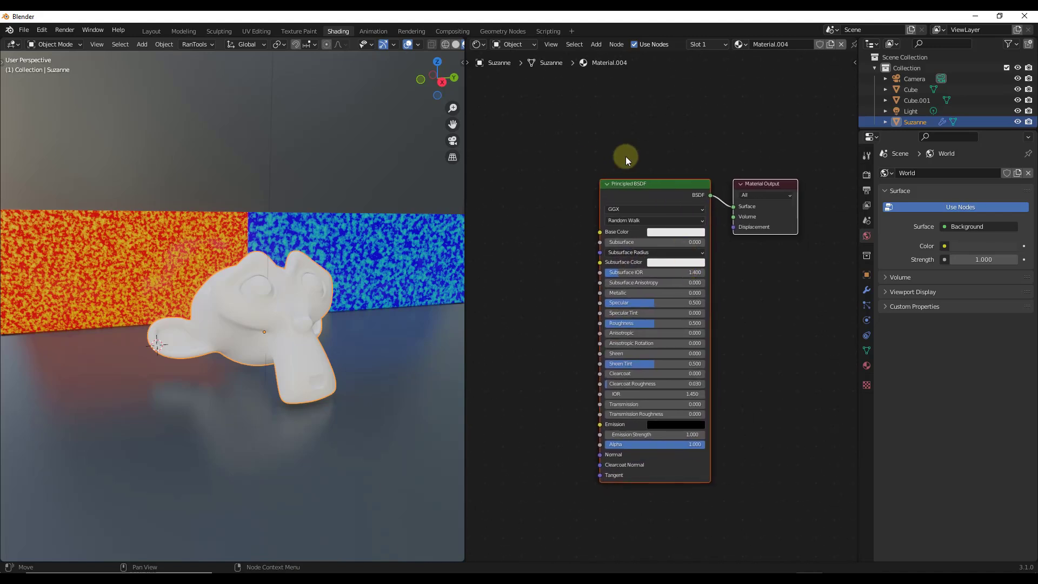
{"action": "left_click", "coordinate": [766, 43]}
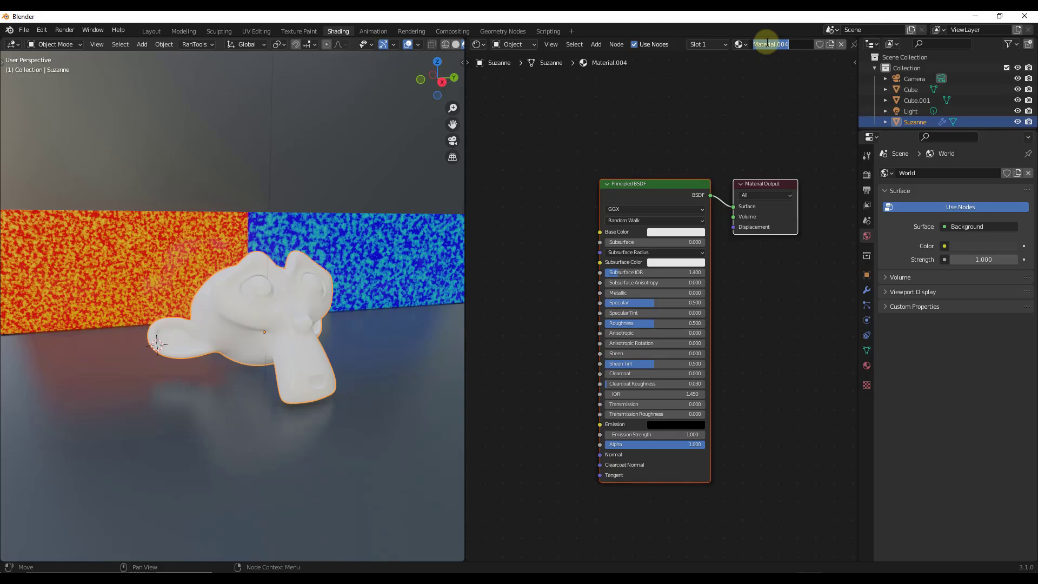
{"action": "type", "text": "ClearGlass_Eevee"}
{"action": "key", "text": "Return"}
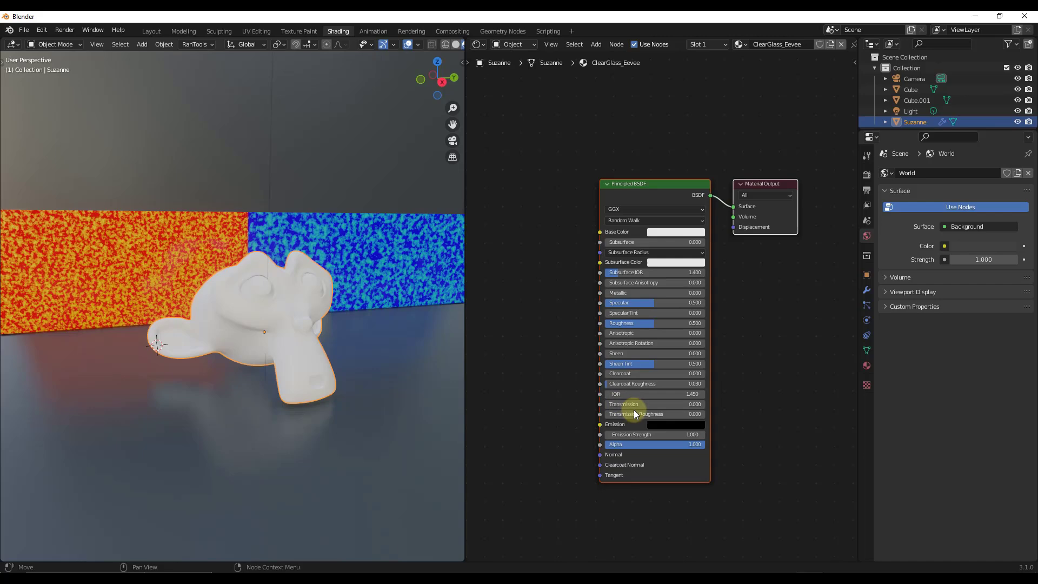
Set the Principled BSDF's Transmission to 1.000 and its Roughness to 0.000.
{"action": "left_click_drag", "start_coordinate": [624, 404], "coordinate": [739, 405]}
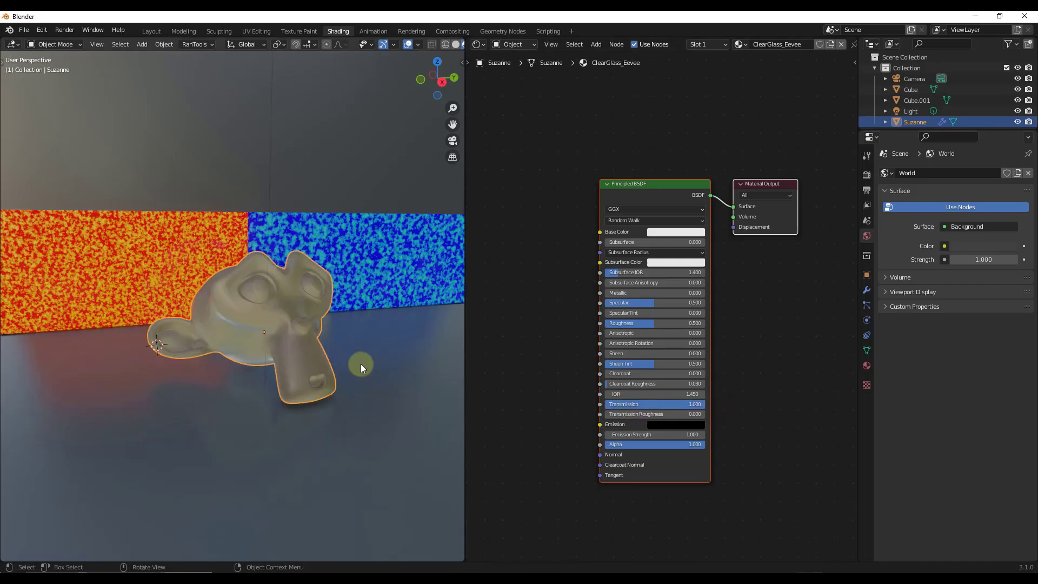
{"action": "mouse_move", "coordinate": [275, 336]}
{"action": "middle_mouse_down"}
{"action": "mouse_move", "coordinate": [268, 351]}
{"action": "mouse_move", "coordinate": [274, 344]}
{"action": "middle_mouse_up"}
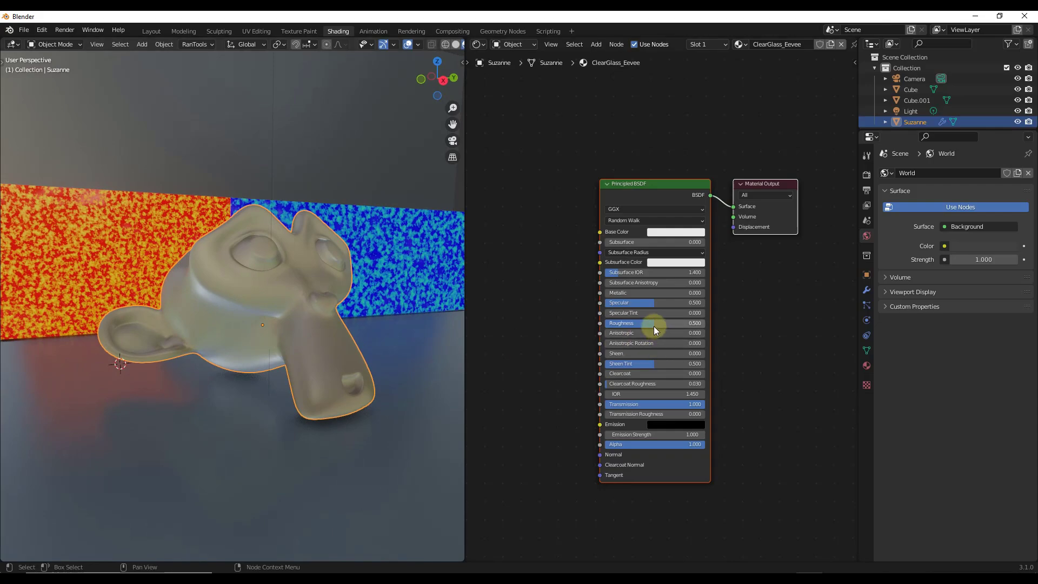
{"action": "left_click_drag", "start_coordinate": [654, 326], "coordinate": [568, 321]}
{"action": "middle_click_drag", "start_coordinate": [352, 362], "coordinate": [305, 366]}
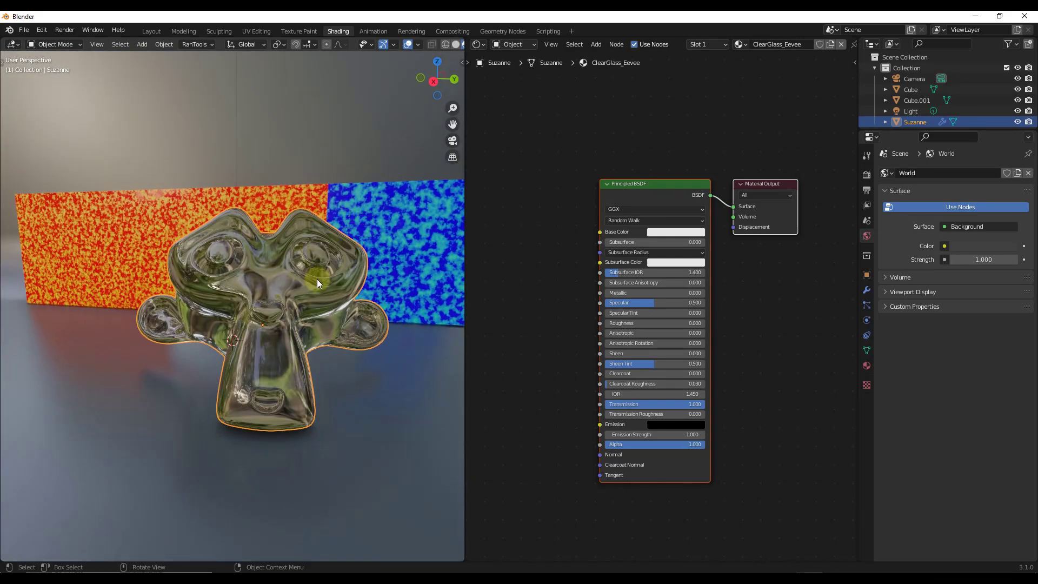
{"action": "middle_click_drag", "start_coordinate": [285, 303], "coordinate": [336, 121]}
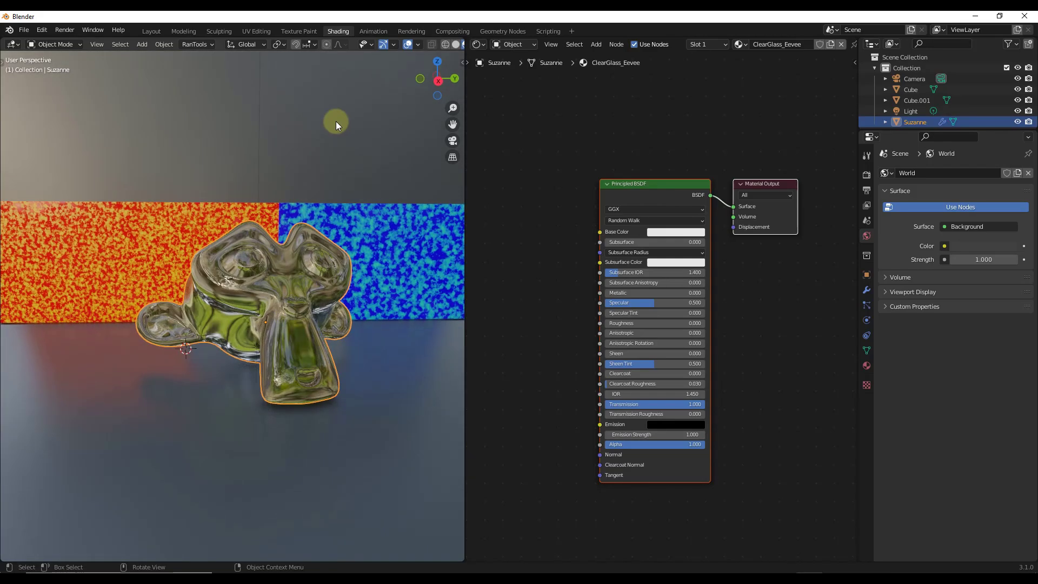
Change the 3D viewport shading mode to Rendered.
{"action": "left_click", "coordinate": [336, 121]}
{"action": "key", "text": "z"}
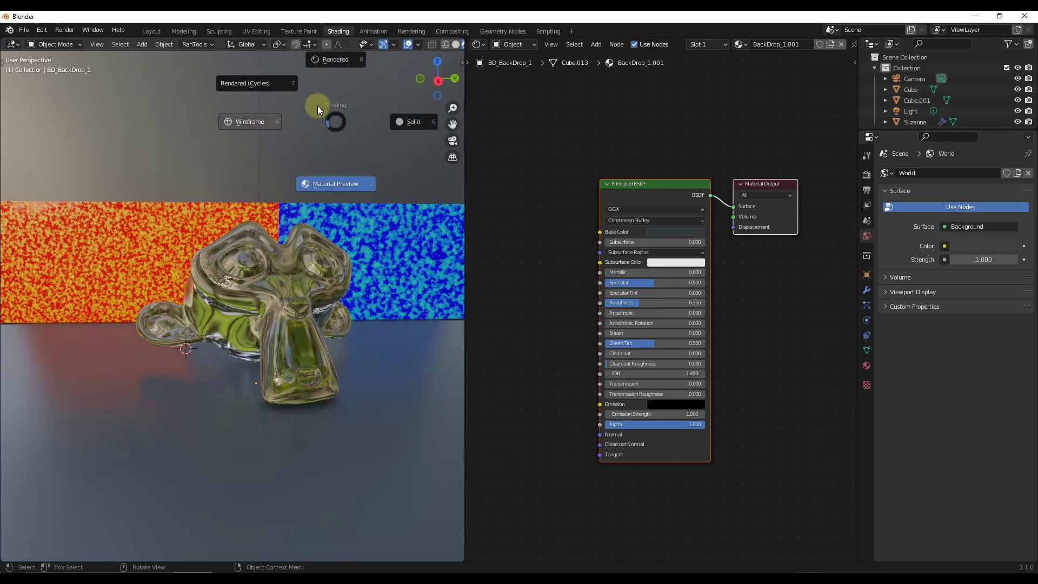
{"action": "left_click", "coordinate": [336, 60]}
Expand the Screen Space Reflections render settings and enable Screen Space Refraction for the monkey head's ClearGlass_Eevee material.
{"action": "left_click", "coordinate": [867, 175]}
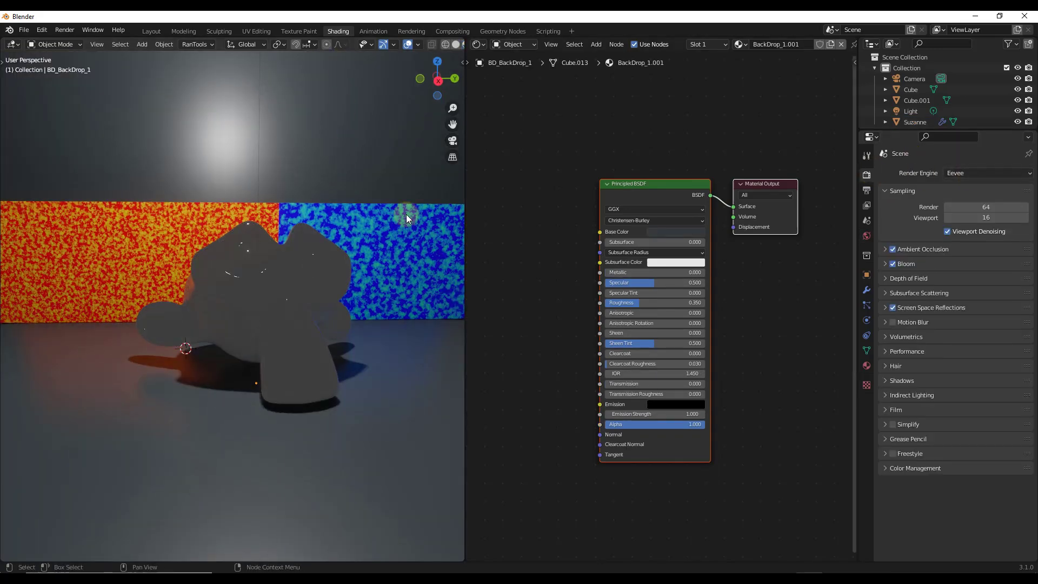
{"action": "left_click", "coordinate": [286, 311]}
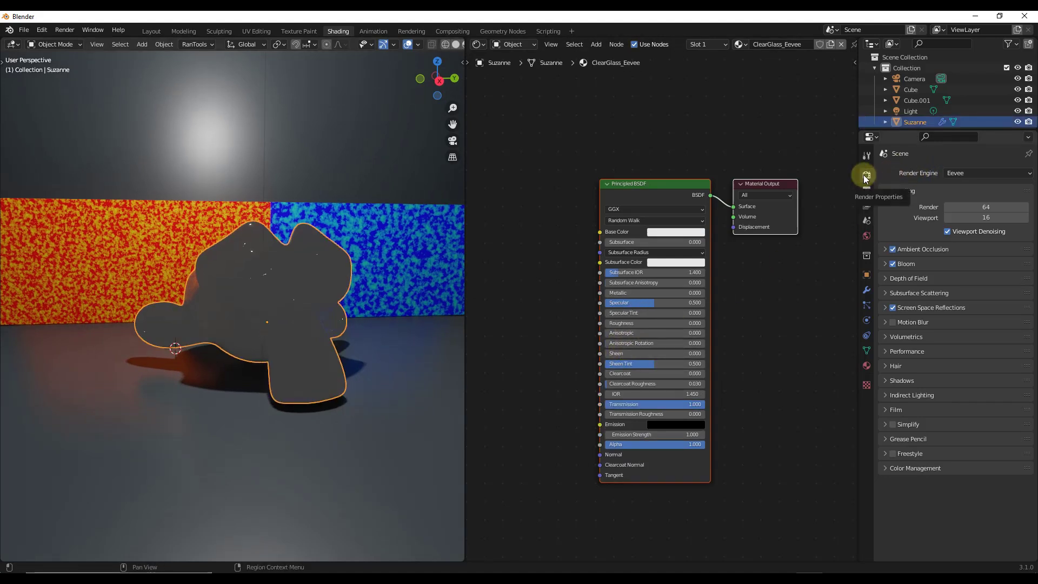
{"action": "left_click", "coordinate": [885, 309]}
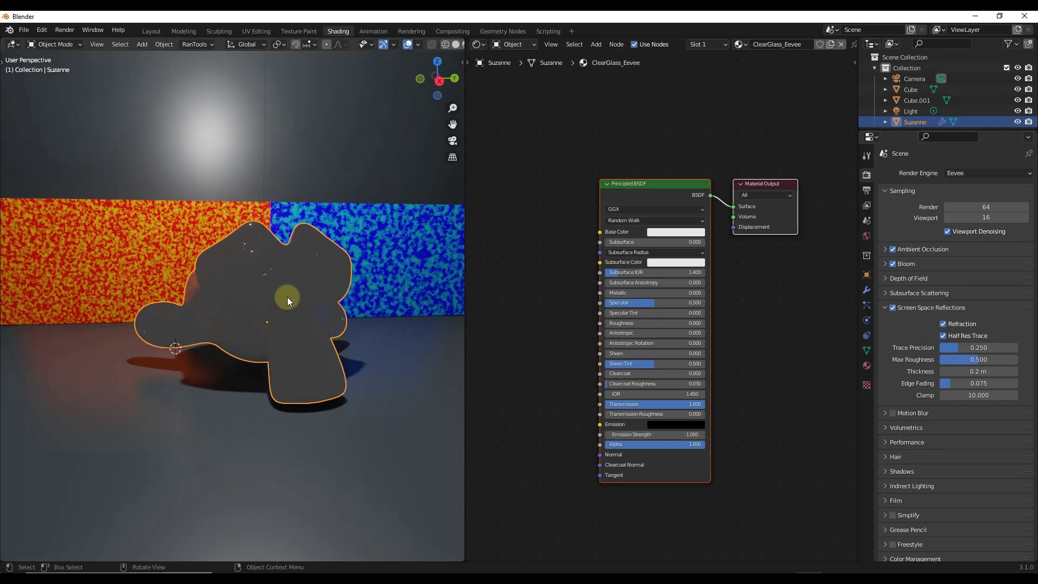
{"action": "left_click", "coordinate": [867, 366]}
{"action": "scroll", "coordinate": [916, 351], "scroll_direction": "down", "scroll_amount": 12}
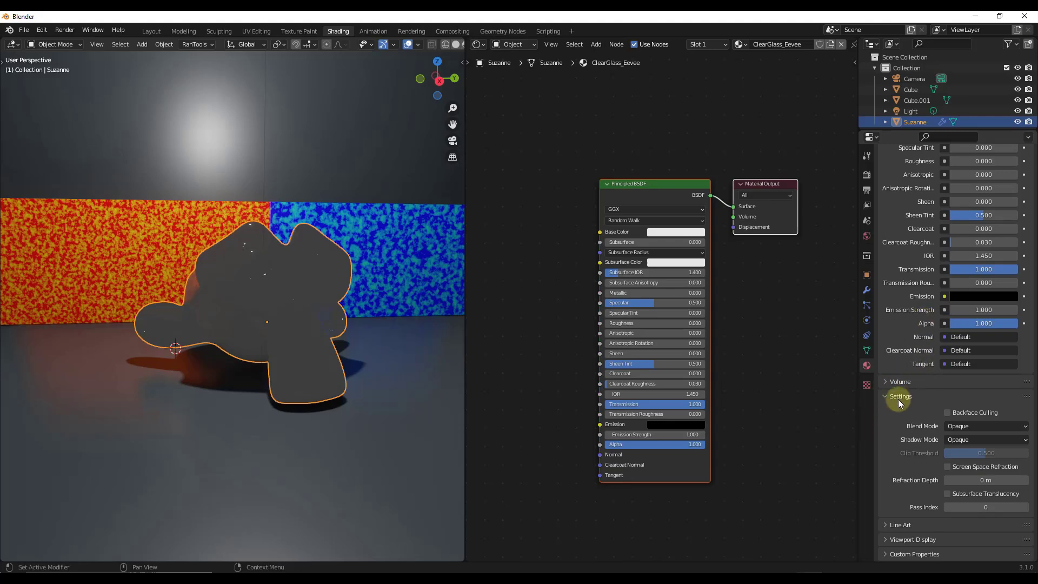
{"action": "left_click", "coordinate": [948, 468]}
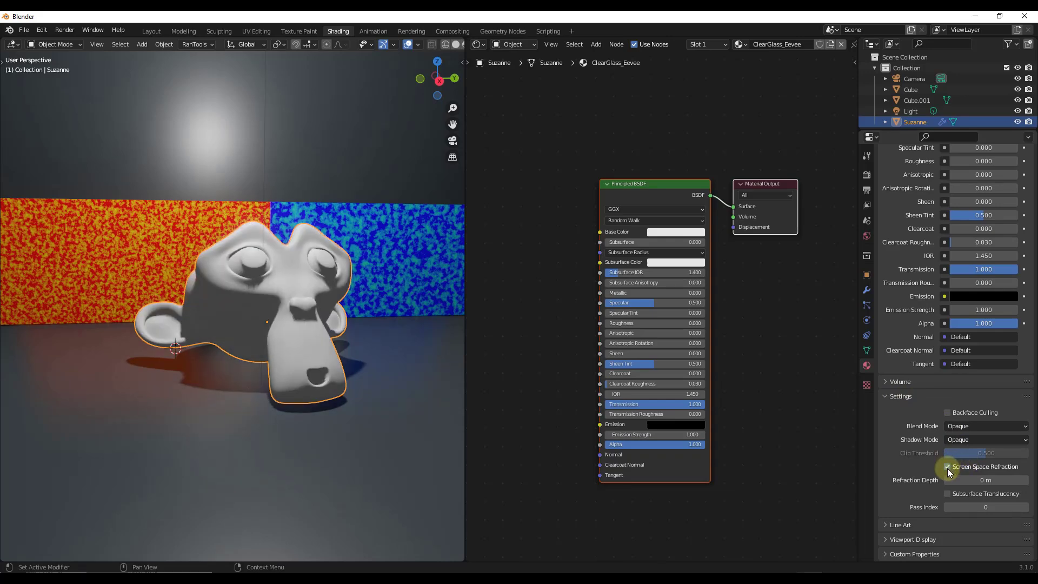
Examine from several angles how the glass monkey head refracts the coloured panels behind it.
{"action": "middle_click_drag", "start_coordinate": [283, 328], "coordinate": [286, 298]}
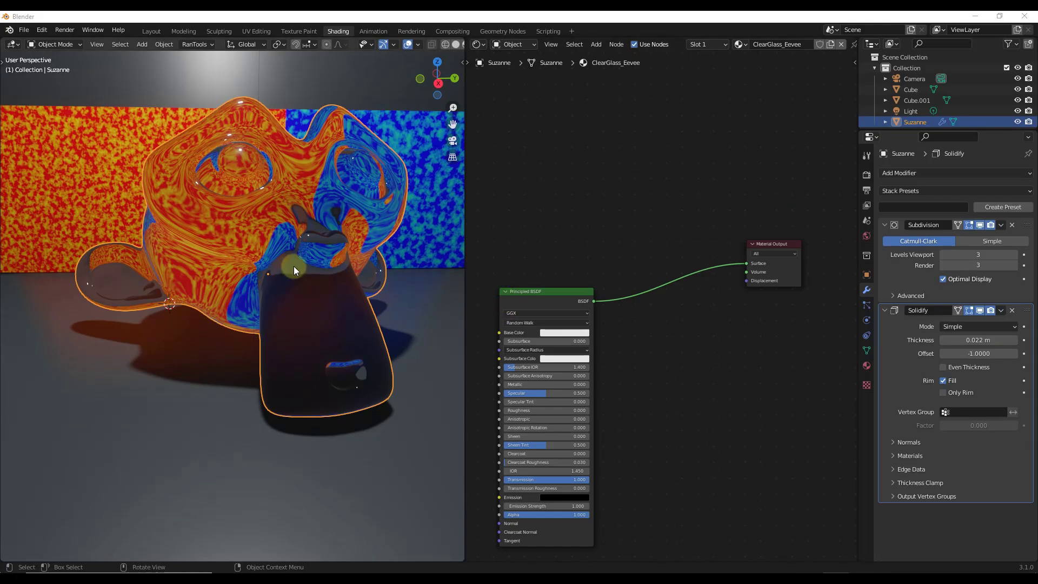
{"action": "mouse_move", "coordinate": [294, 266]}
{"action": "middle_mouse_down"}
{"action": "mouse_move", "coordinate": [310, 275]}
{"action": "mouse_move", "coordinate": [258, 267]}
{"action": "mouse_move", "coordinate": [280, 271]}
{"action": "middle_mouse_up"}
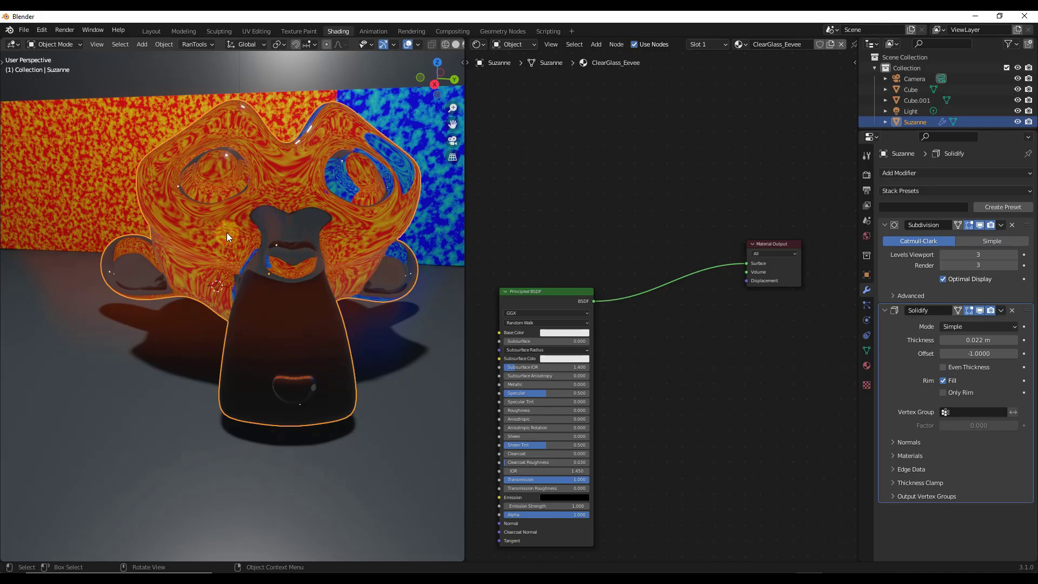
{"action": "middle_click_drag", "start_coordinate": [225, 233], "coordinate": [204, 186]}
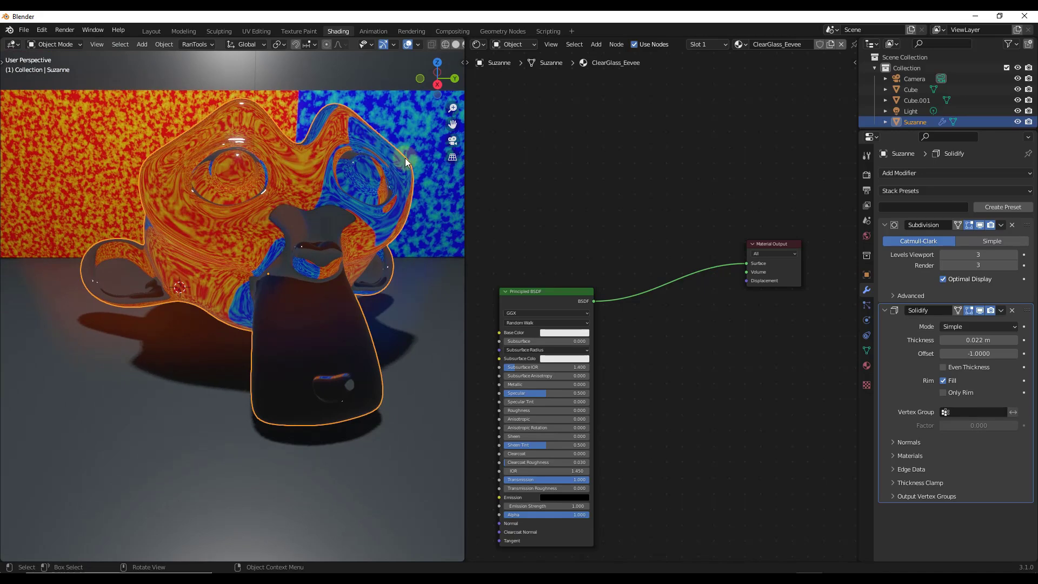
{"action": "middle_click_drag", "start_coordinate": [404, 158], "coordinate": [181, 238]}
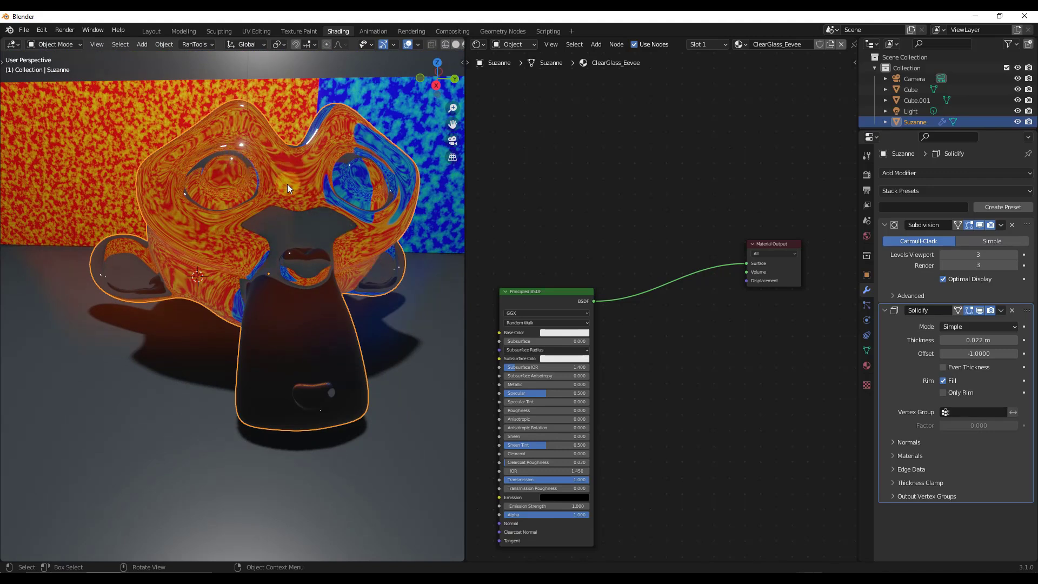
{"action": "middle_click_drag", "start_coordinate": [287, 184], "coordinate": [290, 200]}
{"action": "scroll", "coordinate": [313, 193], "scroll_direction": "down", "scroll_amount": 5}
{"action": "scroll", "coordinate": [314, 171], "scroll_direction": "up", "scroll_amount": 5}
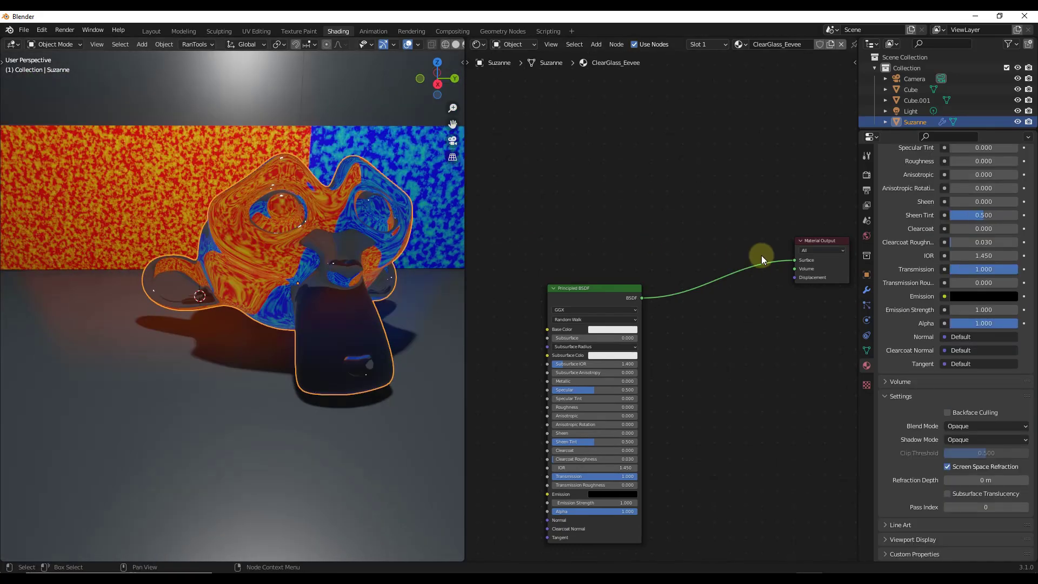
Add a Transparent BSDF node and arrange it just above the Principled BSDF node.
{"action": "left_click_drag", "start_coordinate": [599, 289], "coordinate": [620, 284]}
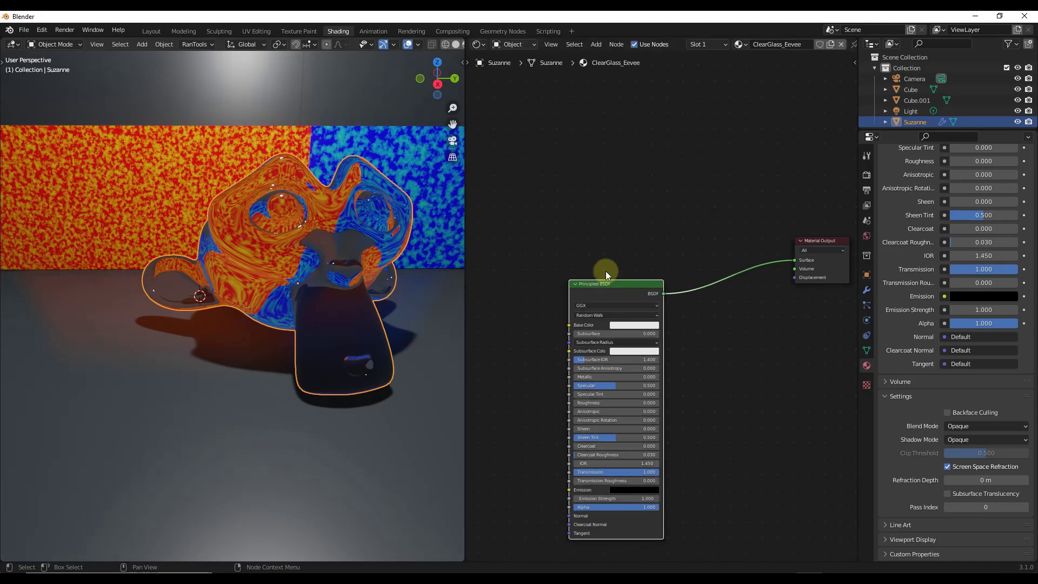
{"action": "left_click", "coordinate": [650, 216]}
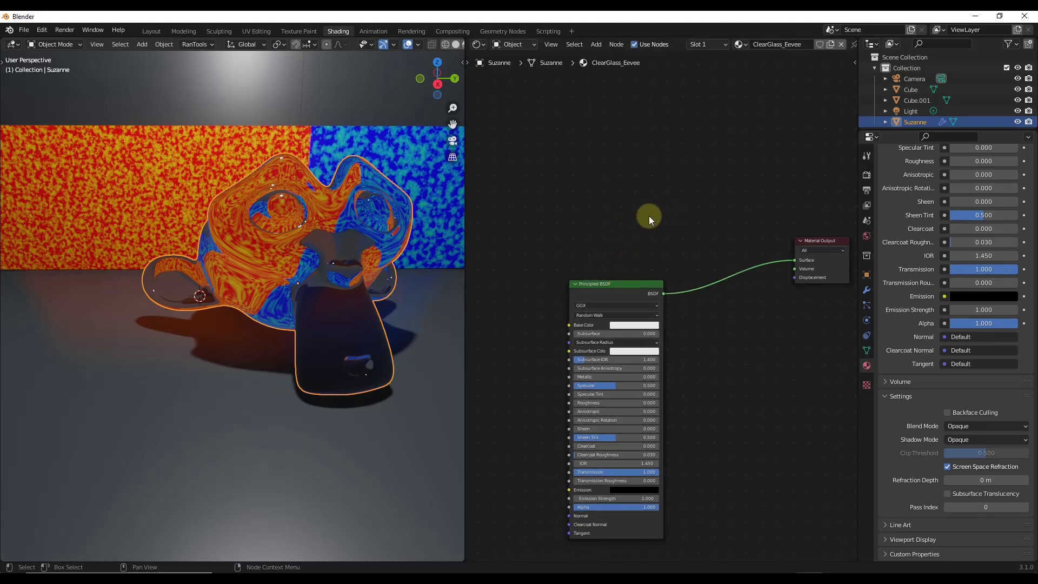
{"action": "key", "text": "shift+a"}
{"action": "left_click", "coordinate": [648, 215]}
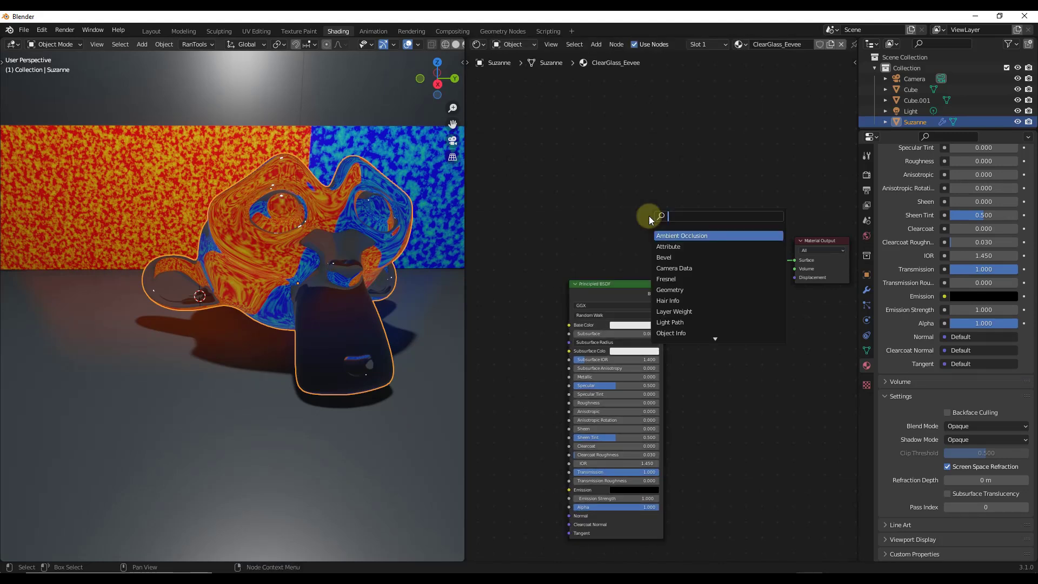
{"action": "type", "text": "trans"}
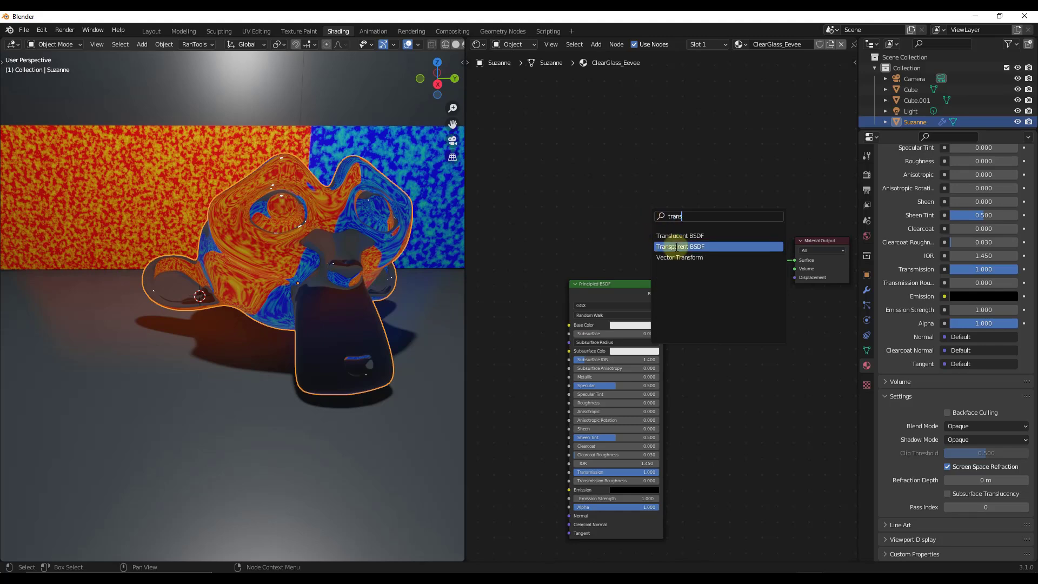
{"action": "left_click", "coordinate": [675, 247]}
{"action": "left_click", "coordinate": [630, 226]}
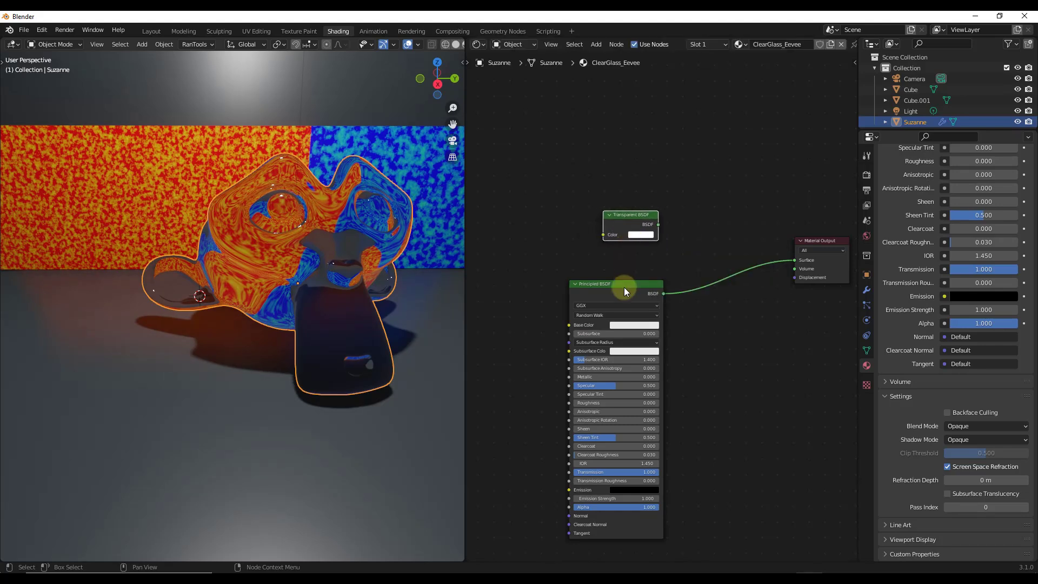
{"action": "left_click_drag", "start_coordinate": [623, 291], "coordinate": [621, 283]}
{"action": "left_click_drag", "start_coordinate": [622, 221], "coordinate": [621, 228]}
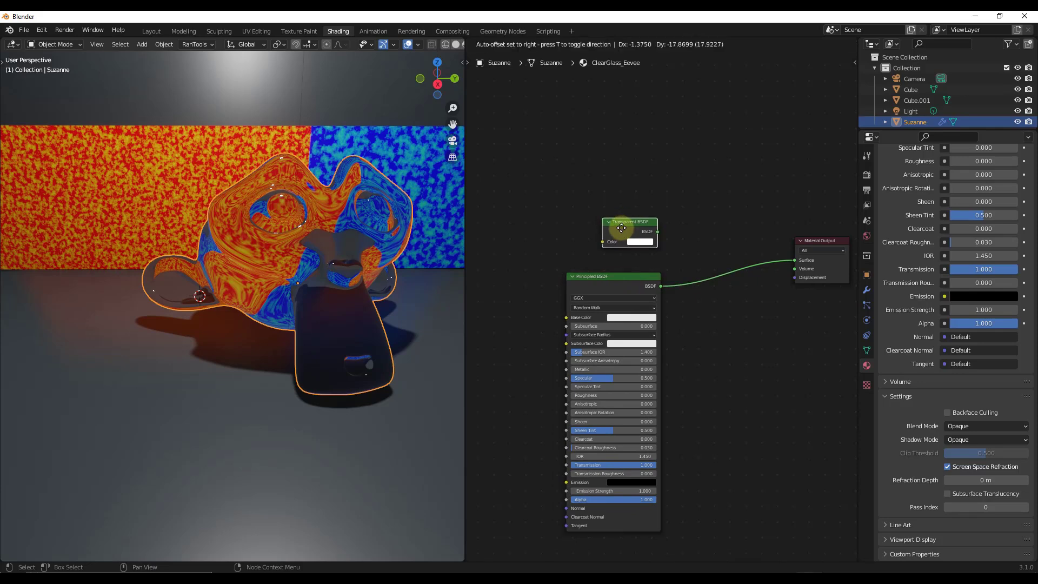
Add a Mix Shader node between the two BSDF nodes and the Material Output.
{"action": "middle_click_drag", "start_coordinate": [288, 225], "coordinate": [236, 189]}
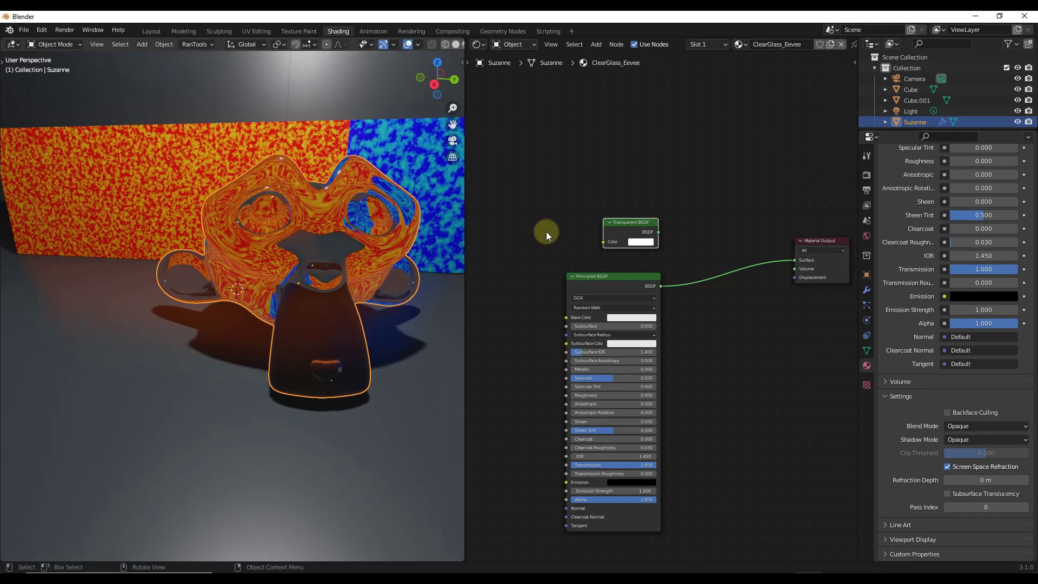
{"action": "left_click", "coordinate": [709, 238]}
{"action": "key", "text": "shift+a"}
{"action": "left_click", "coordinate": [709, 238]}
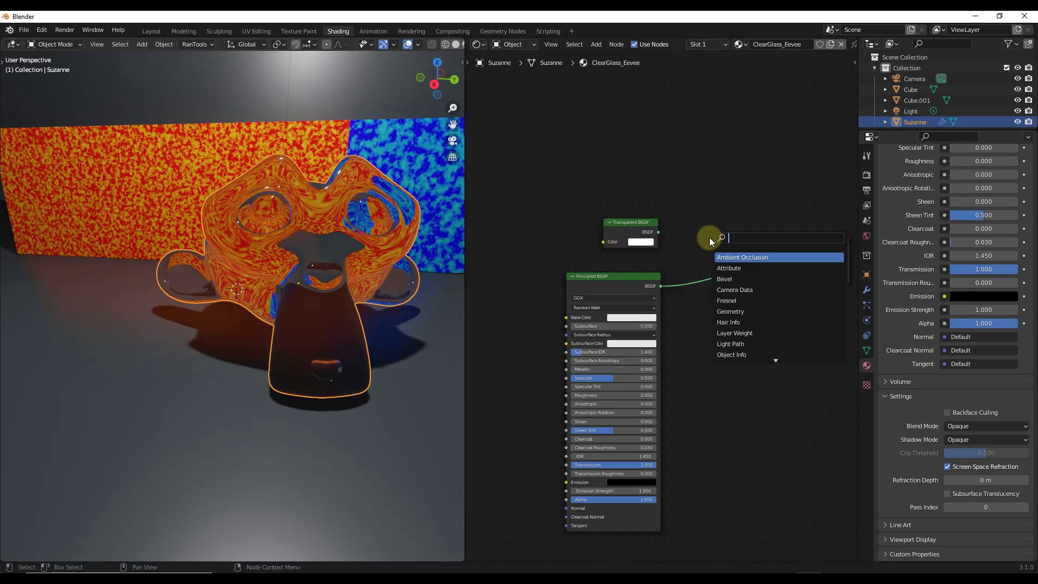
{"action": "type", "text": "mix"}
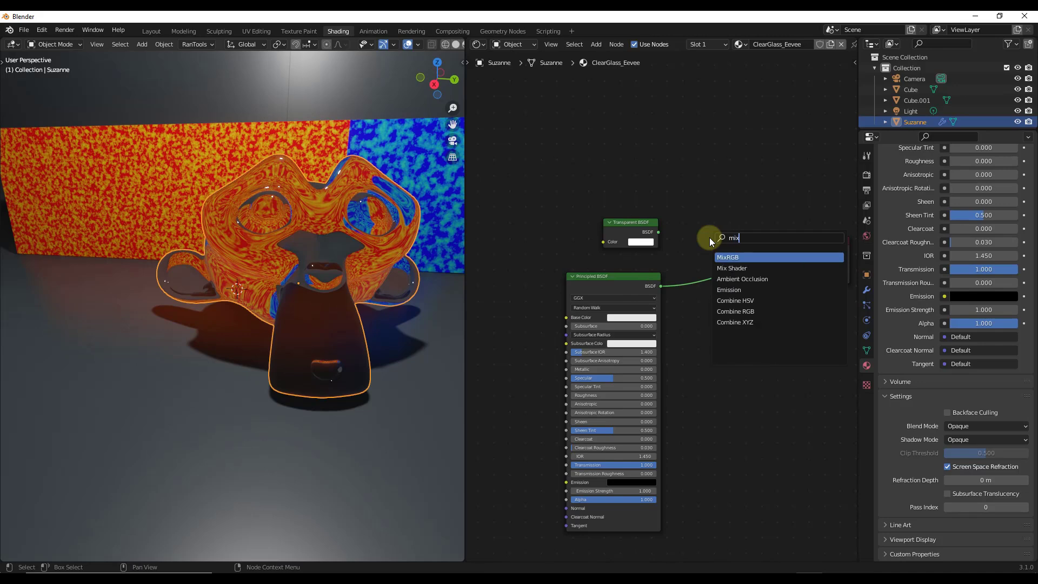
{"action": "key", "text": "Return"}
{"action": "left_click", "coordinate": [709, 232]}
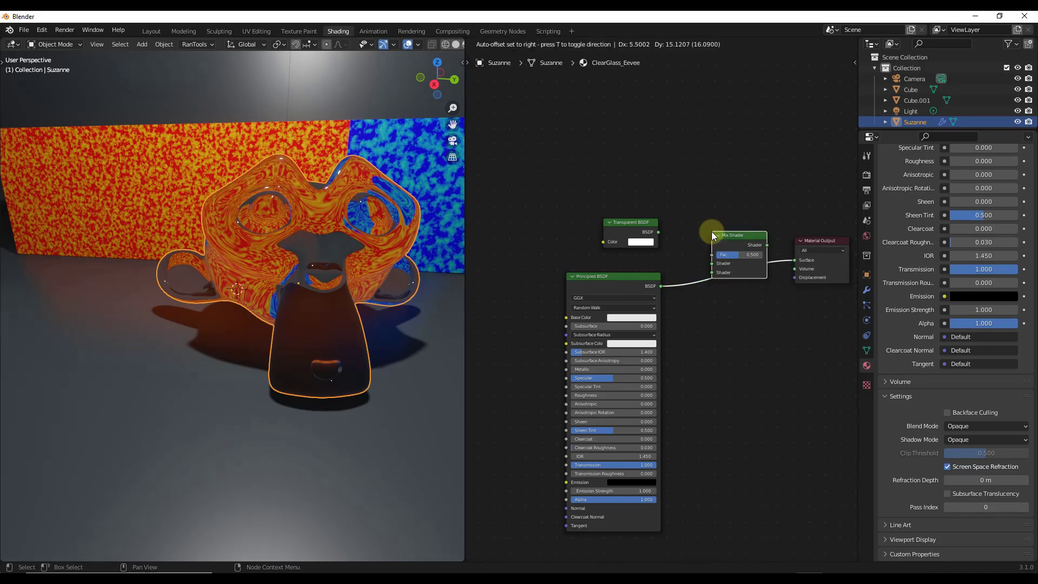
Connect the Transparent BSDF to the Mix Shader's first shader input and the Principled BSDF to its second shader input.
{"action": "left_click_drag", "start_coordinate": [660, 285], "coordinate": [708, 272]}
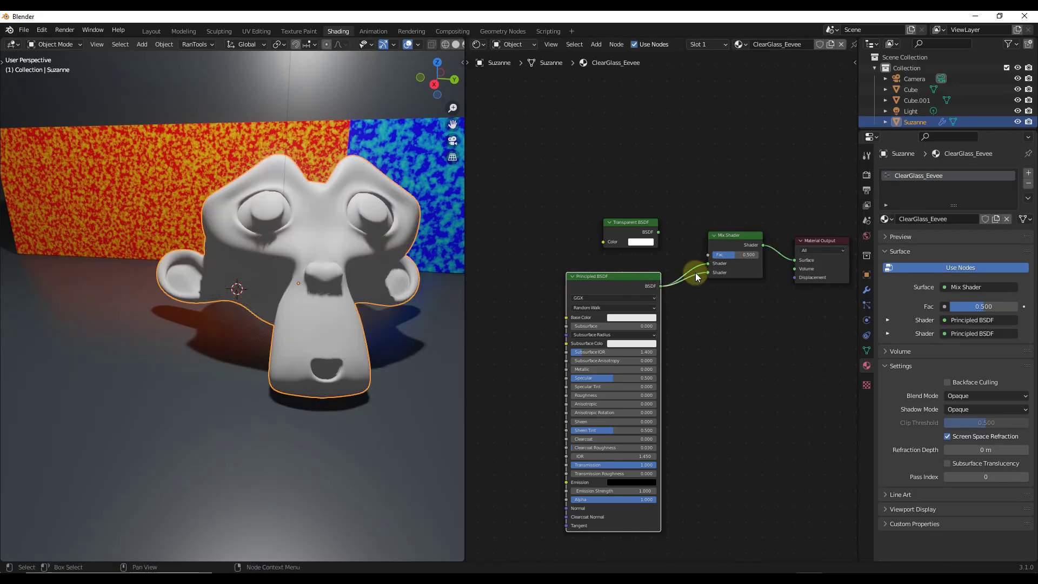
{"action": "left_click_drag", "start_coordinate": [659, 232], "coordinate": [706, 263]}
{"action": "left_click_drag", "start_coordinate": [632, 226], "coordinate": [624, 230]}
{"action": "scroll", "coordinate": [391, 250], "scroll_direction": "up", "scroll_amount": 2}
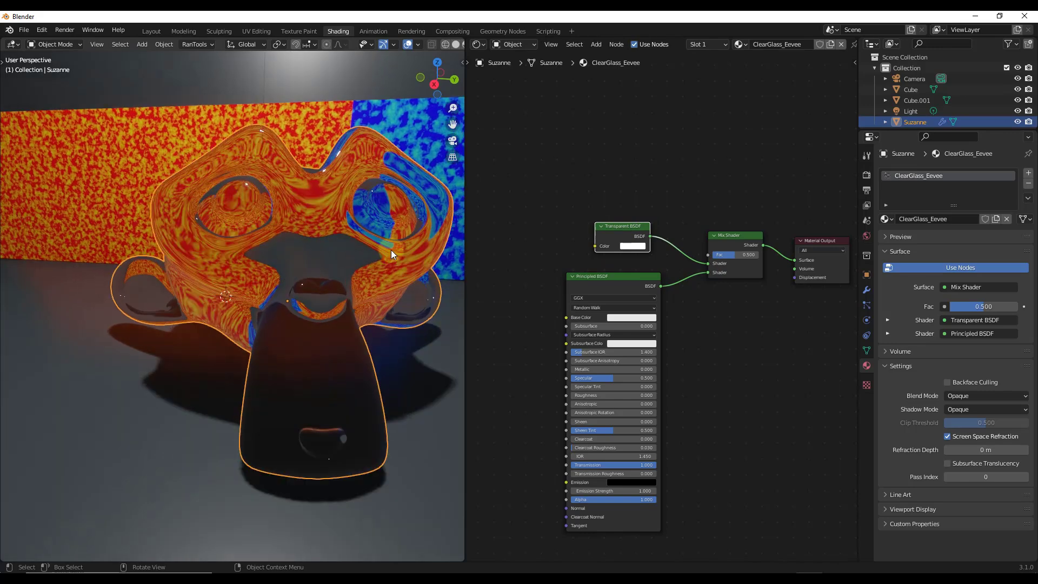
{"action": "middle_click_drag", "start_coordinate": [351, 250], "coordinate": [361, 248]}
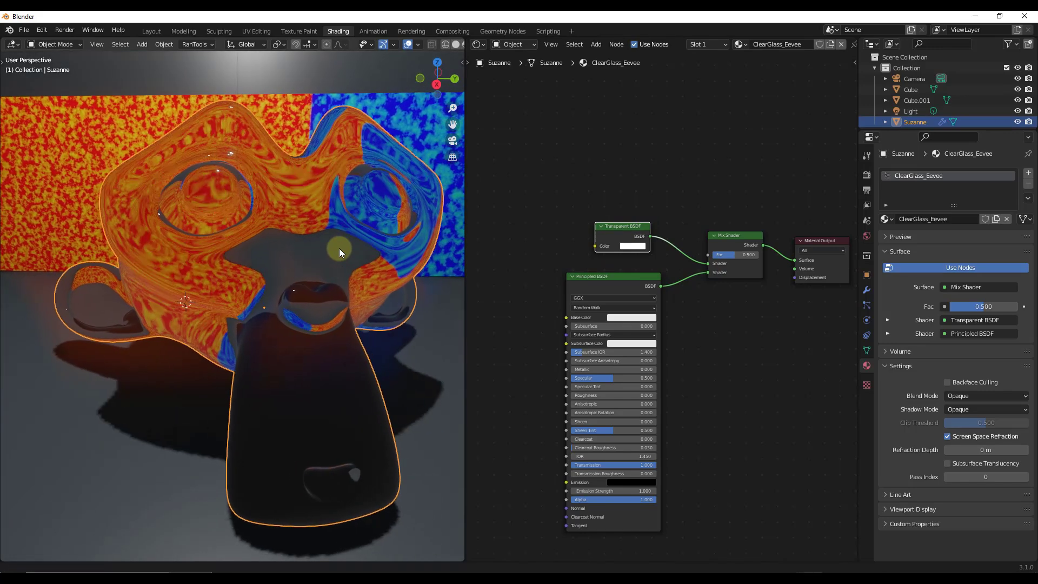
{"action": "middle_click_drag", "start_coordinate": [339, 248], "coordinate": [281, 219]}
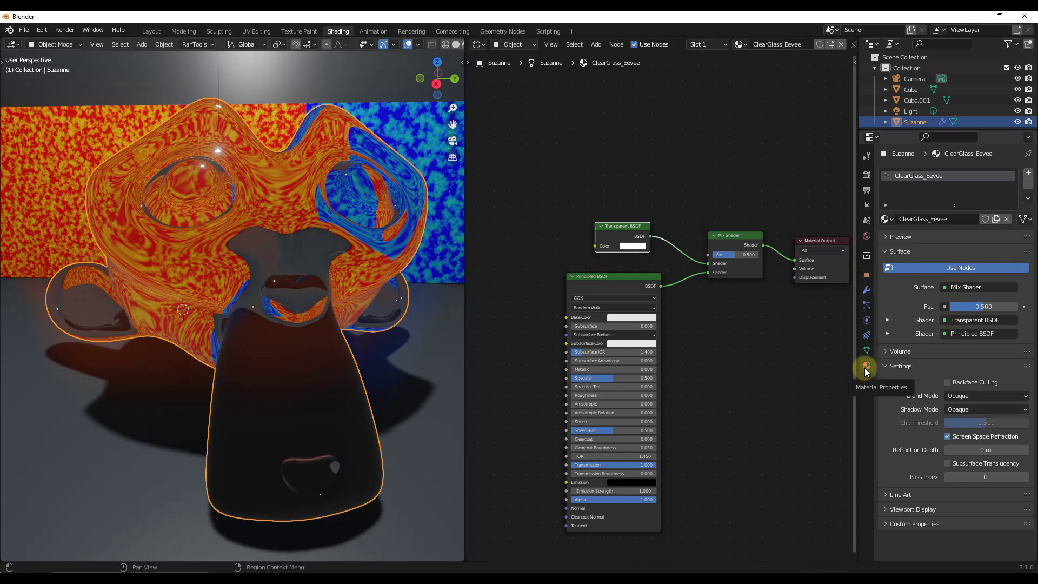
Set the ClearGlass_Eevee material's Blend Mode to Alpha Hashed and inspect the monkey head.
{"action": "left_click", "coordinate": [985, 396]}
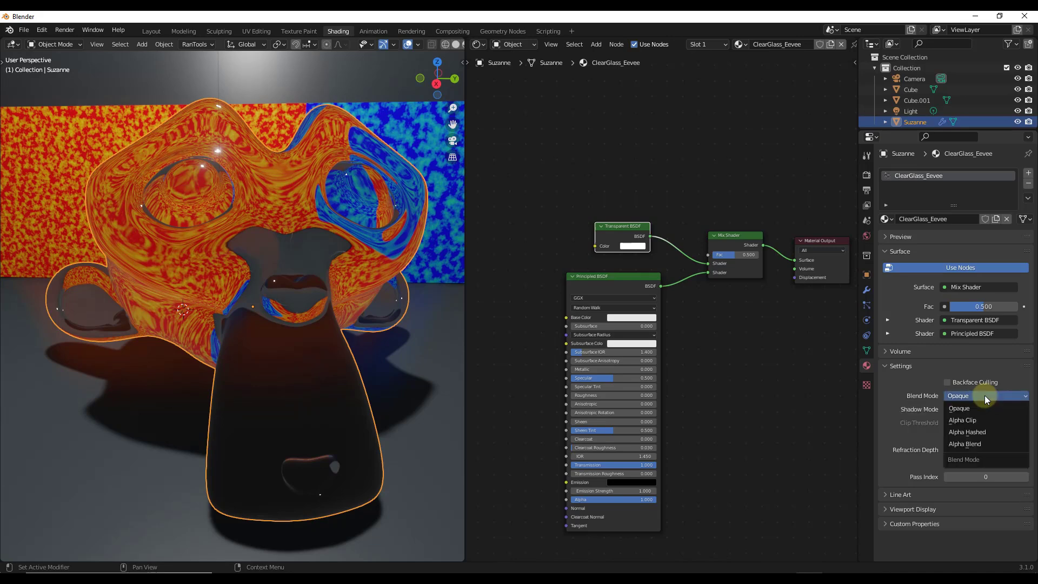
{"action": "left_click", "coordinate": [985, 430]}
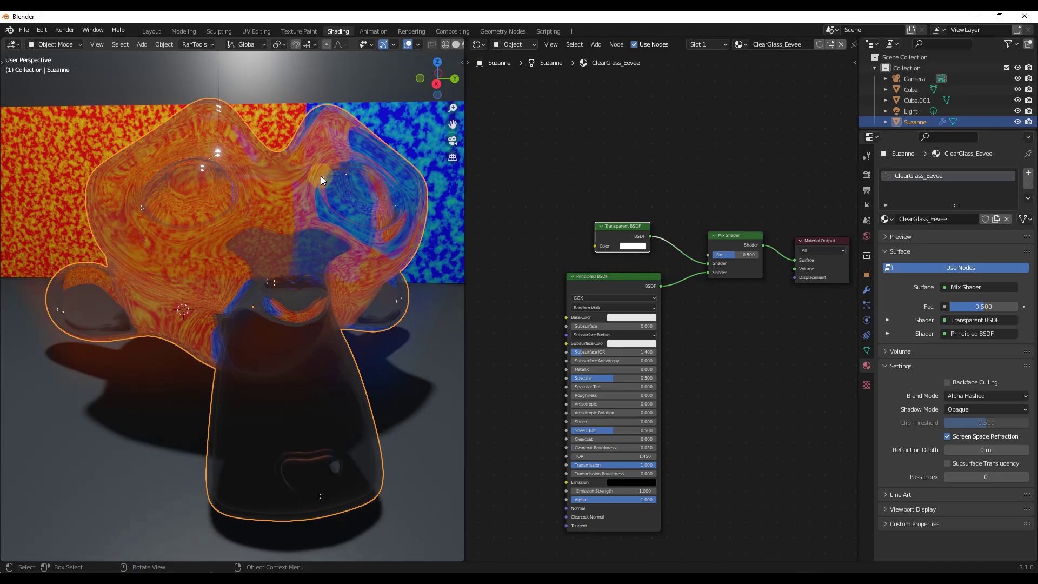
{"action": "middle_click_drag", "start_coordinate": [320, 176], "coordinate": [286, 246]}
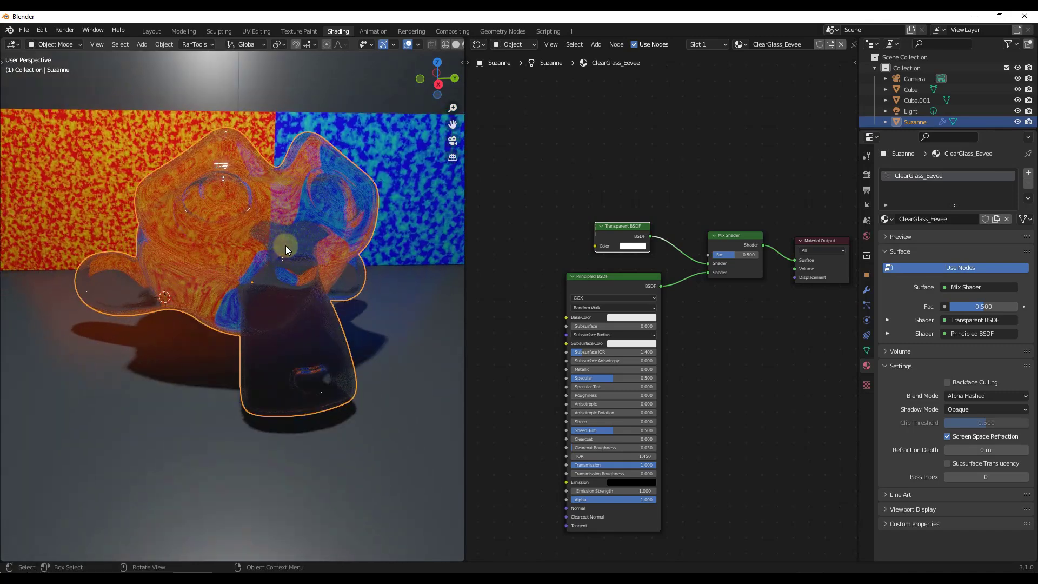
{"action": "scroll", "coordinate": [285, 246], "scroll_direction": "up", "scroll_amount": 2}
Set the Mix Shader's factor to about 0.533 and move the node up, above the Material Output's level.
{"action": "mouse_move", "coordinate": [736, 255]}
{"action": "left_mouse_down"}
{"action": "mouse_move", "coordinate": [752, 252]}
{"action": "mouse_move", "coordinate": [716, 255]}
{"action": "mouse_move", "coordinate": [734, 260]}
{"action": "left_mouse_up"}
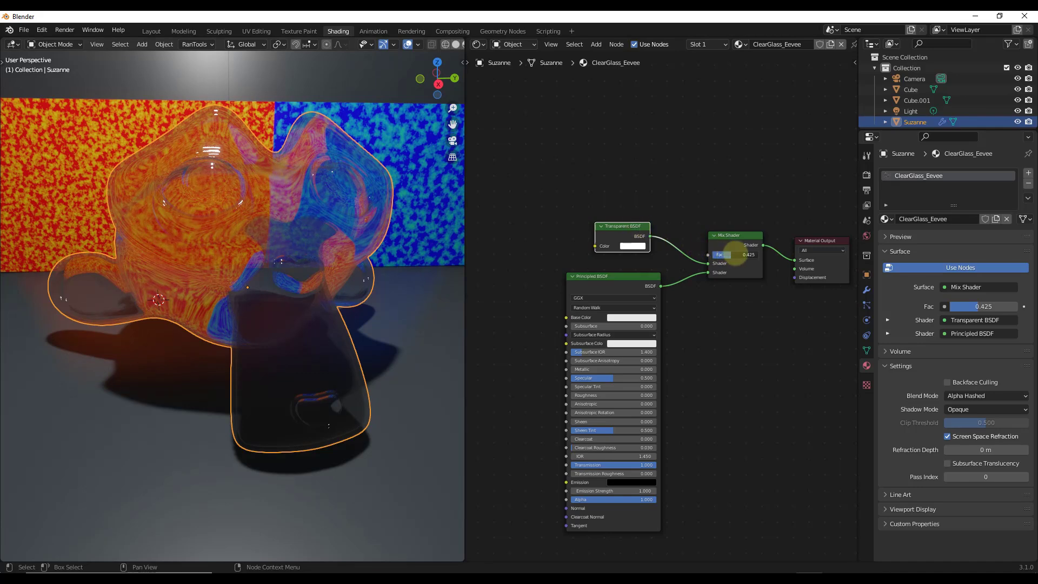
{"action": "left_click_drag", "start_coordinate": [737, 252], "coordinate": [734, 210]}
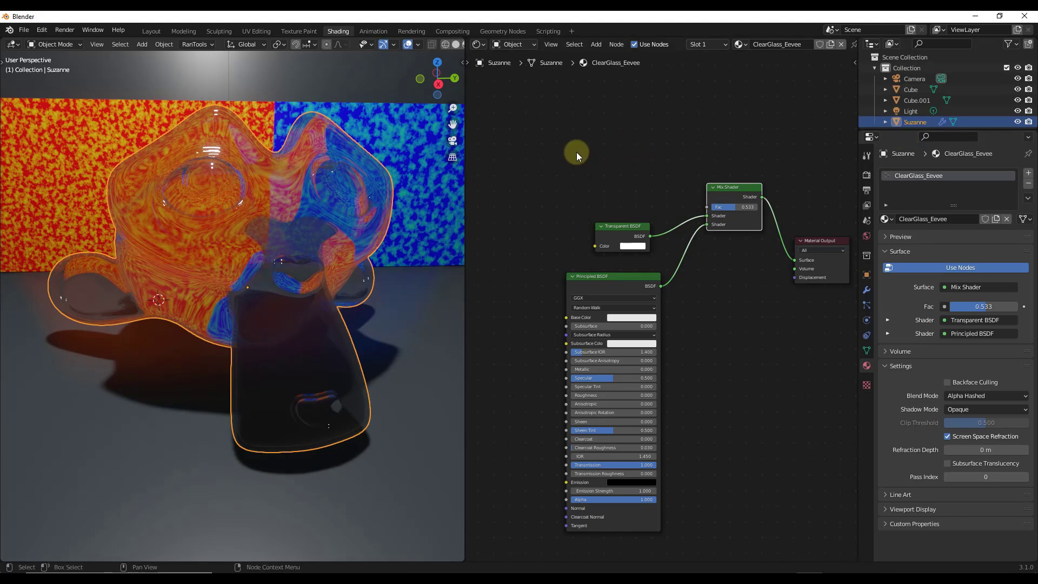
Add a Fresnel node and place it just above the Transparent BSDF node.
{"action": "left_click", "coordinate": [592, 147]}
{"action": "key", "text": "shift+a"}
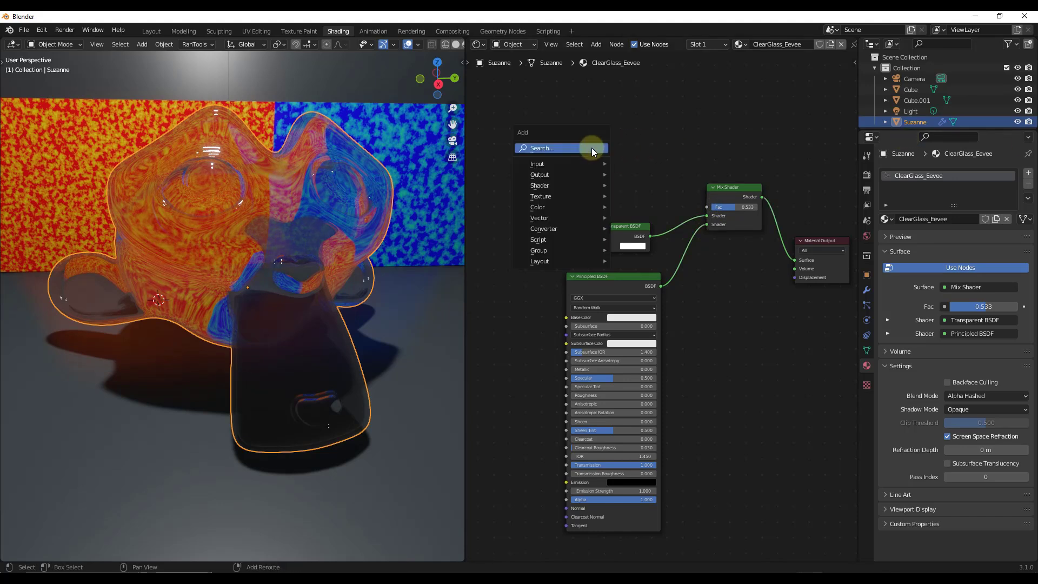
{"action": "left_click", "coordinate": [591, 148]}
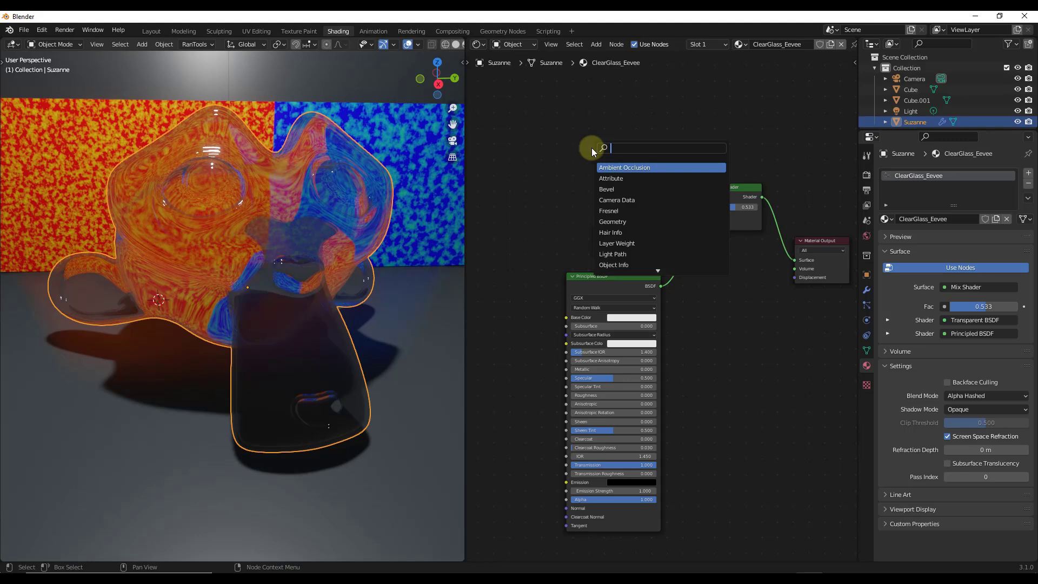
{"action": "type", "text": "fre"}
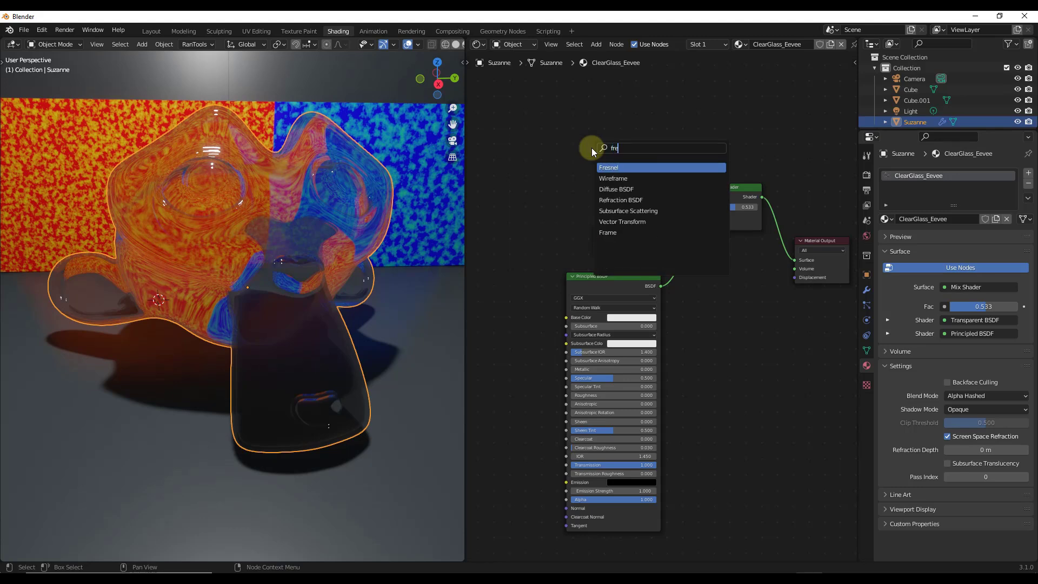
{"action": "type", "text": "snel"}
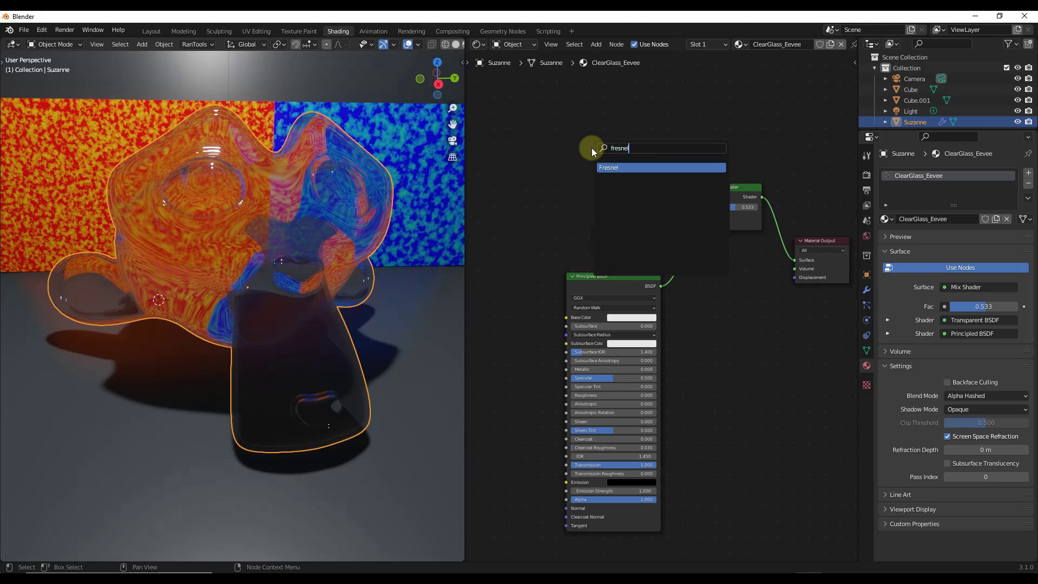
{"action": "left_click", "coordinate": [615, 168]}
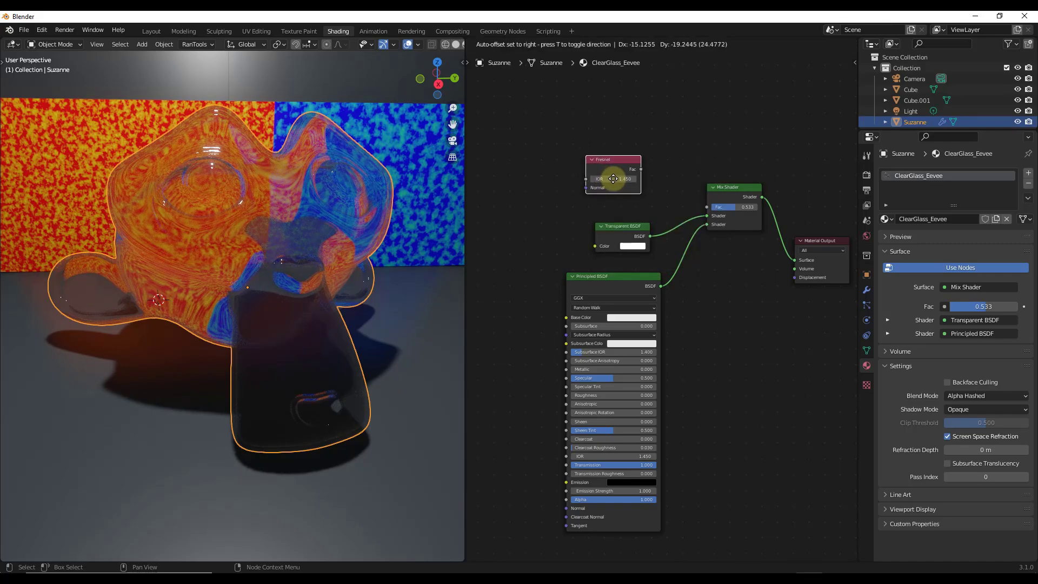
{"action": "left_click", "coordinate": [614, 166]}
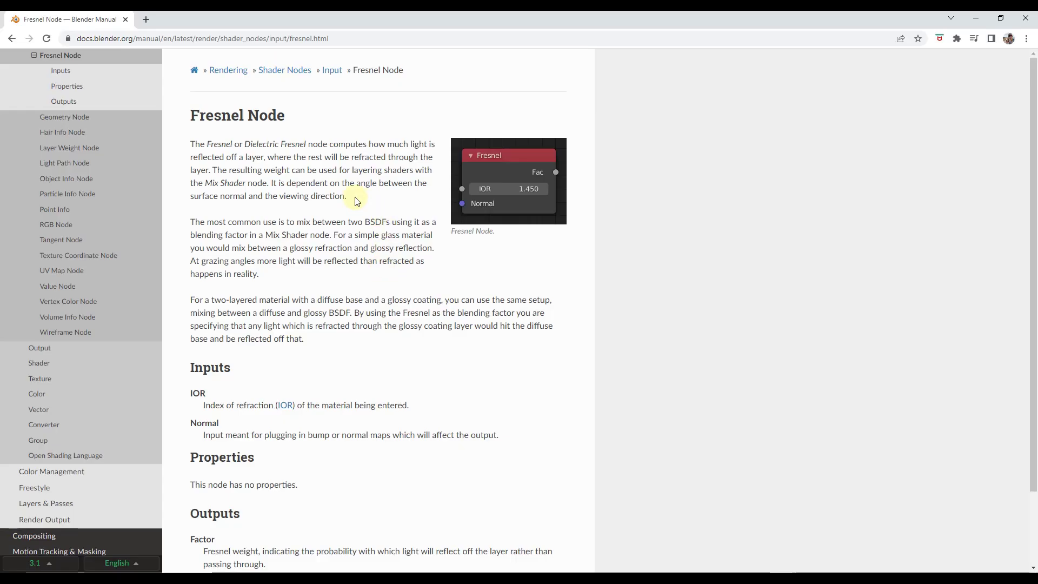
Read the Blender Manual's Fresnel Node page on viewing-angle dependence and reflection at grazing angles, then return to Blender.
{"action": "left_click_drag", "start_coordinate": [356, 199], "coordinate": [278, 183]}
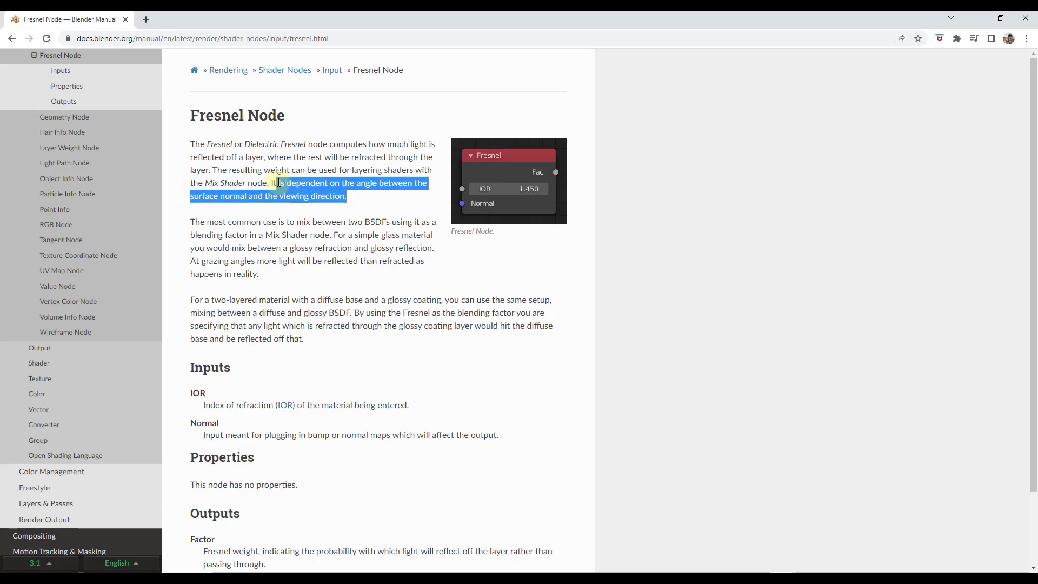
{"action": "left_click", "coordinate": [356, 199]}
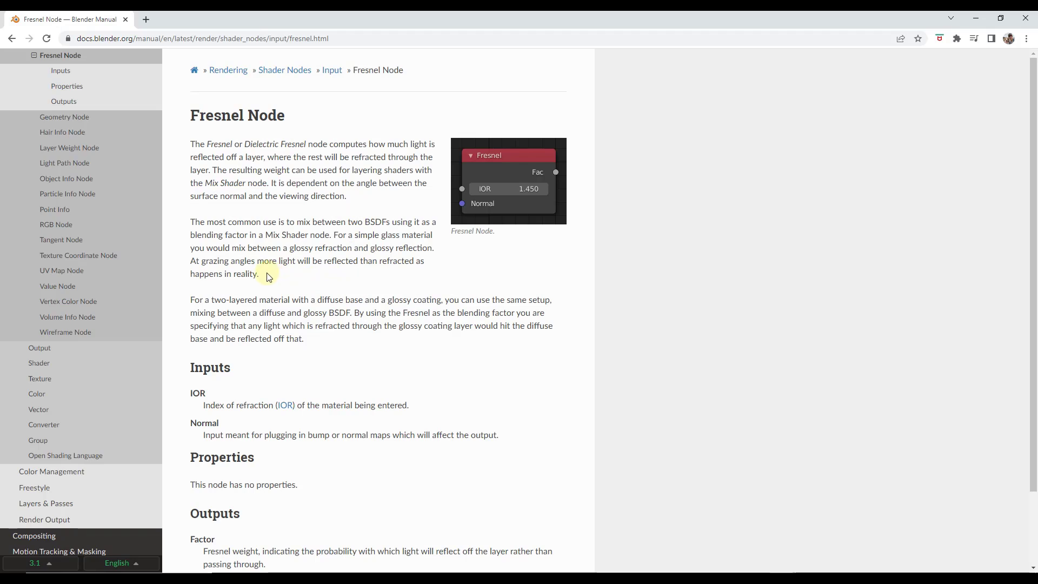
{"action": "left_click_drag", "start_coordinate": [270, 274], "coordinate": [187, 264]}
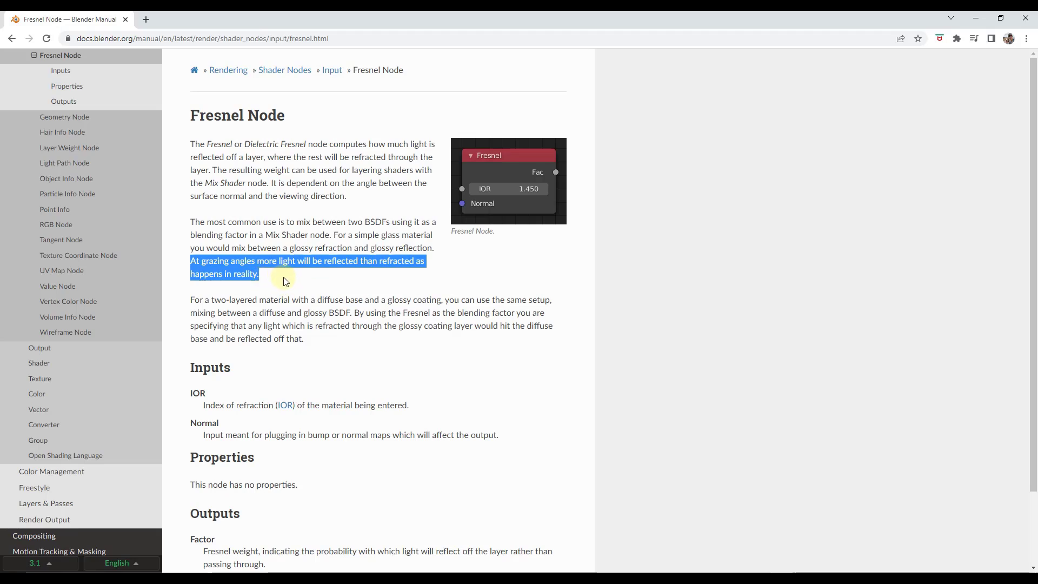
{"action": "left_click", "coordinate": [975, 16]}
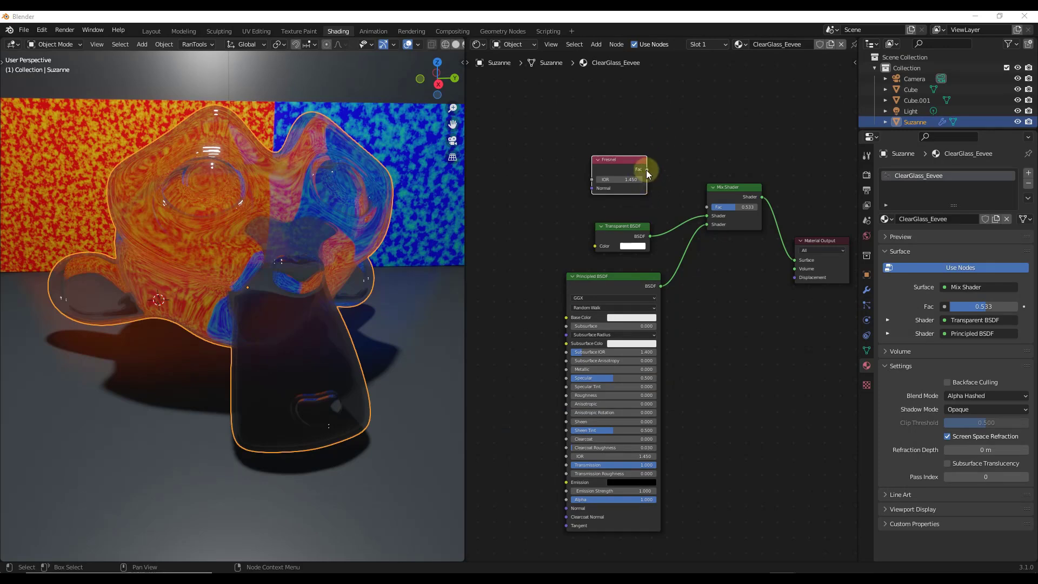
Connect the Fresnel node's Fac output to the Mix Shader's Fac input and shift the Fresnel node slightly away from the Mix Shader.
{"action": "left_click_drag", "start_coordinate": [647, 169], "coordinate": [708, 207]}
{"action": "left_click_drag", "start_coordinate": [623, 165], "coordinate": [613, 165]}
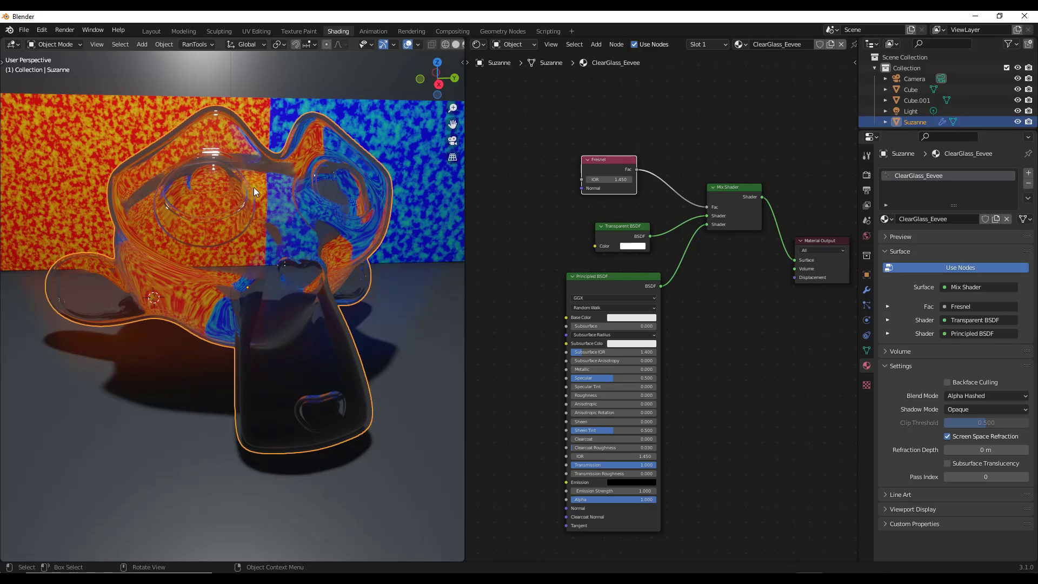
{"action": "middle_click_drag", "start_coordinate": [224, 167], "coordinate": [311, 223]}
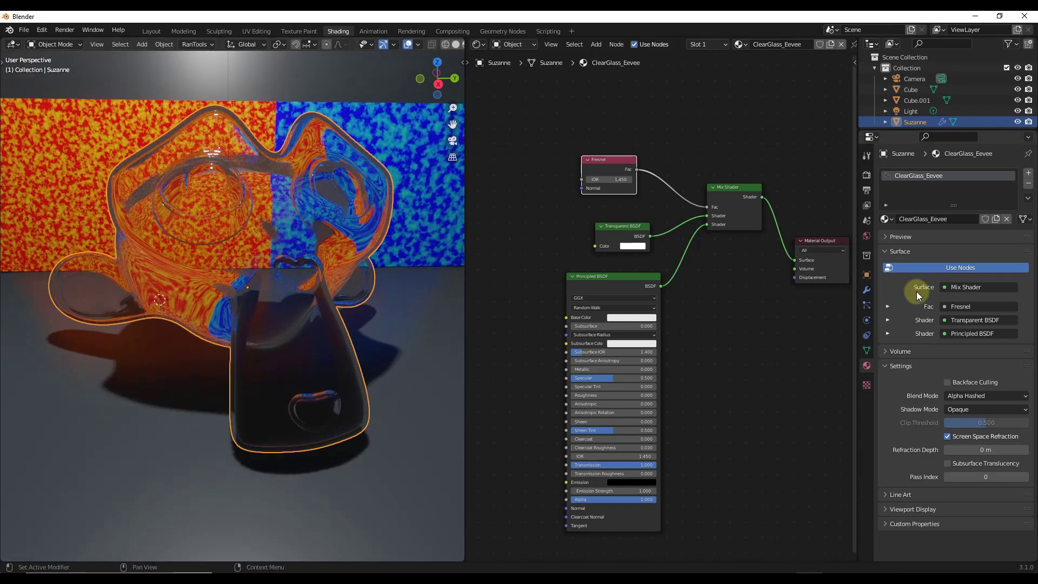
Compare the glass monkey head with its Solidify modifier hidden and shown in the viewport.
{"action": "left_click", "coordinate": [866, 289]}
{"action": "left_click", "coordinate": [979, 310]}
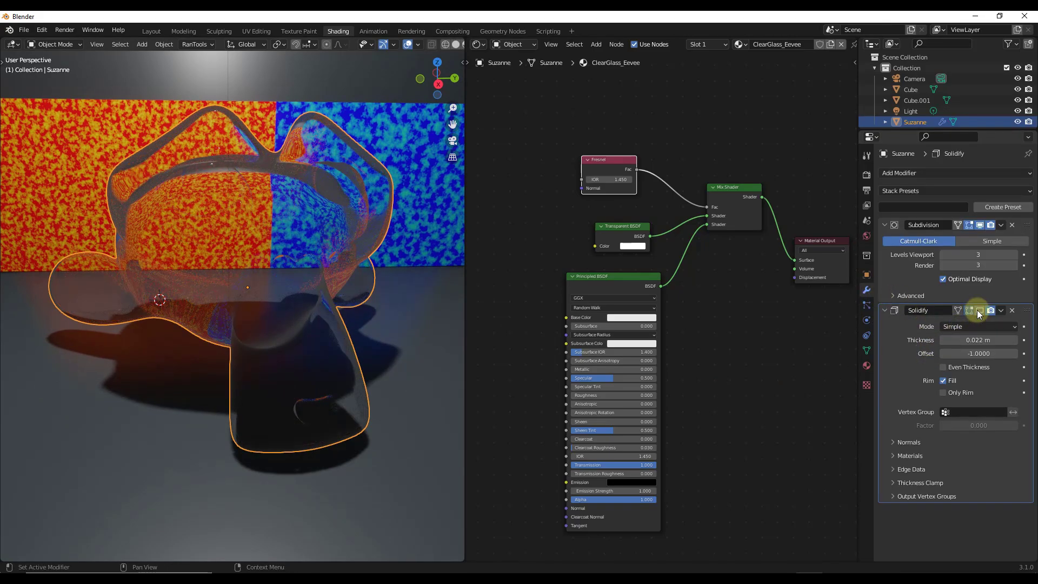
{"action": "middle_click_drag", "start_coordinate": [349, 287], "coordinate": [258, 210]}
{"action": "scroll", "coordinate": [247, 139], "scroll_direction": "up", "scroll_amount": 5}
{"action": "scroll", "coordinate": [250, 134], "scroll_direction": "down", "scroll_amount": 5}
{"action": "middle_click_drag", "start_coordinate": [253, 147], "coordinate": [265, 173]}
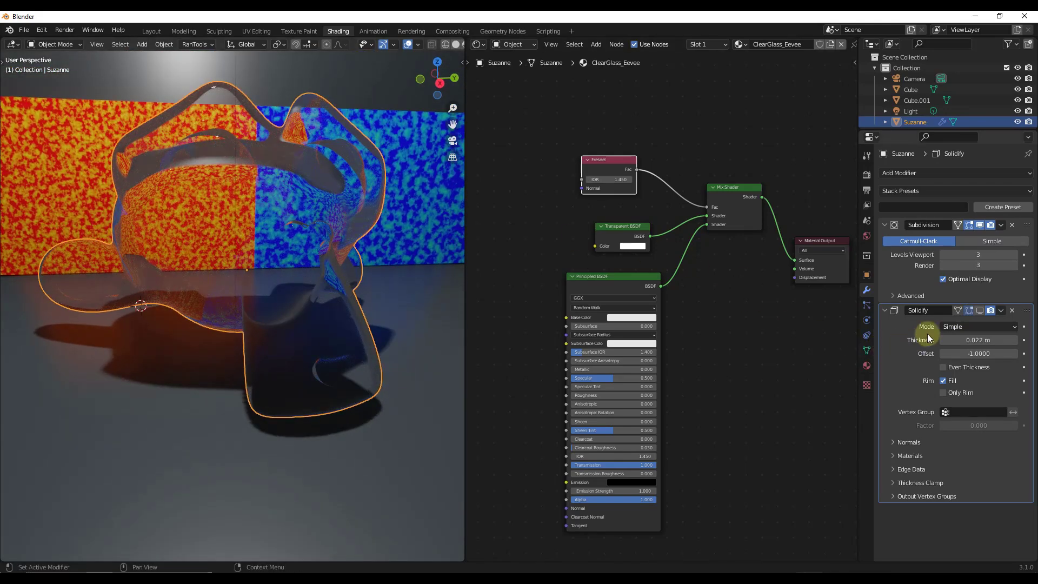
{"action": "left_click", "coordinate": [980, 309]}
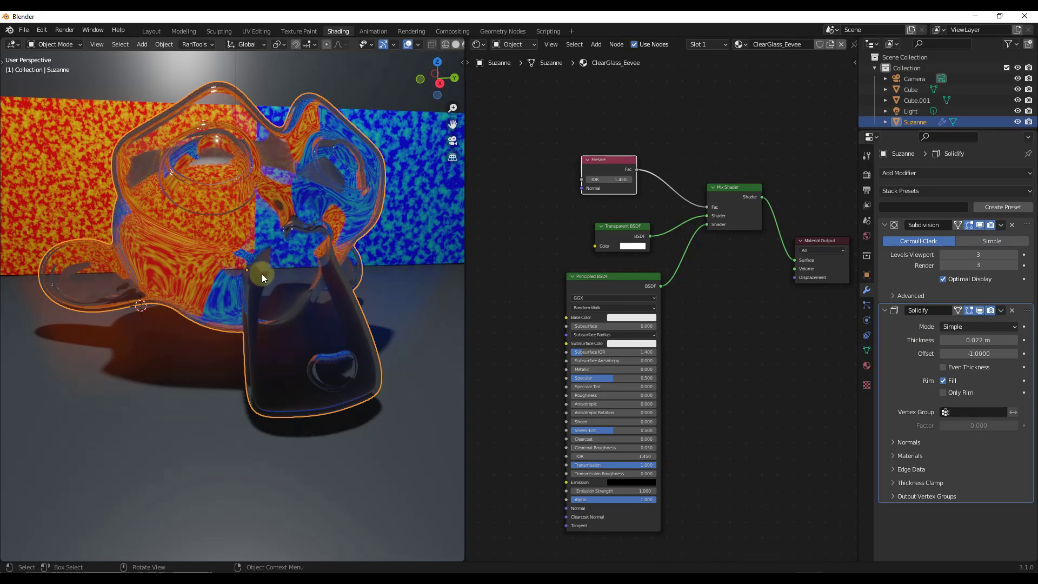
{"action": "left_click", "coordinate": [980, 311]}
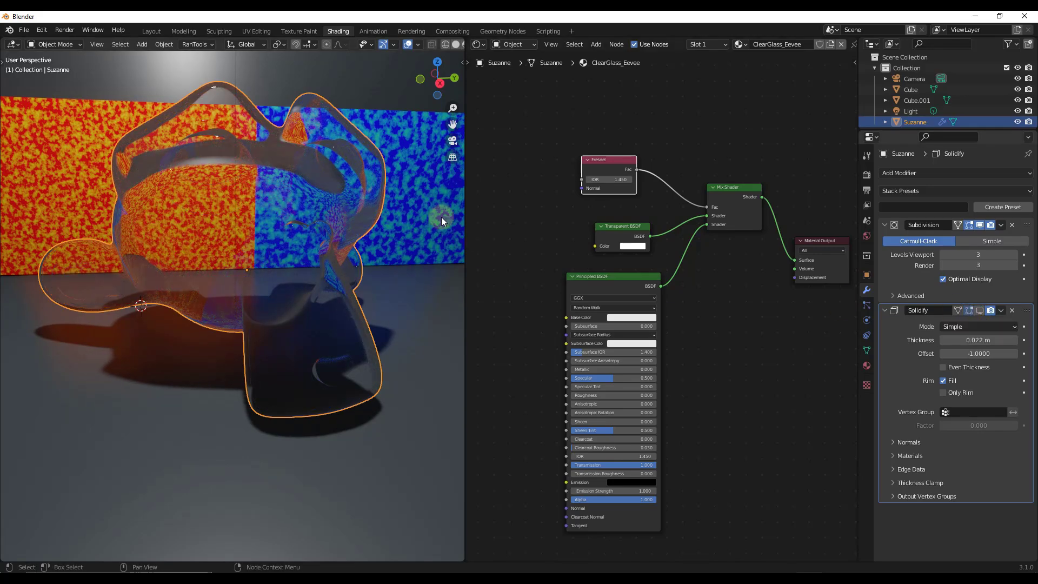
{"action": "left_click", "coordinate": [979, 310]}
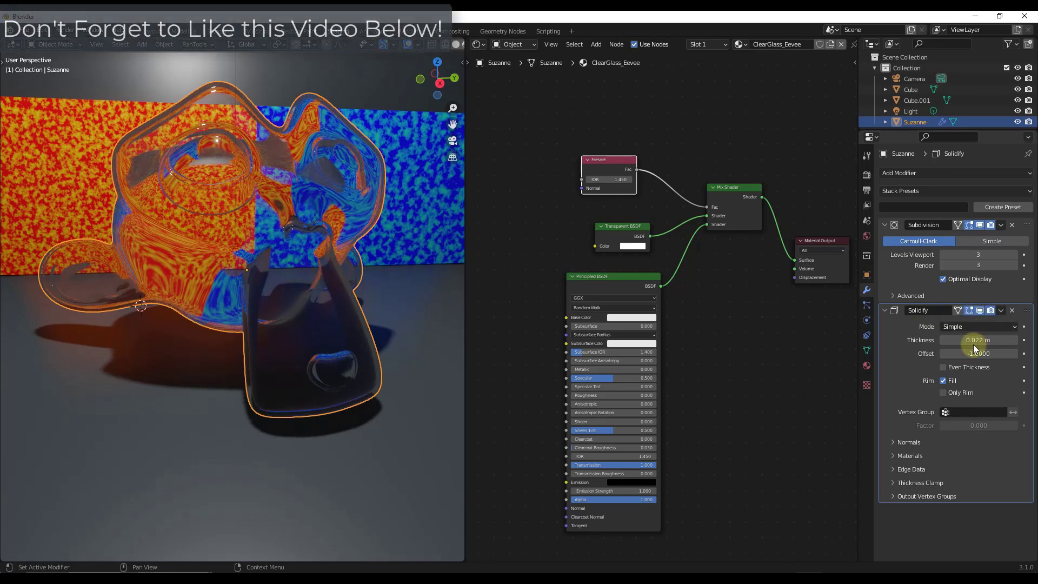
Set the Solidify modifier's thickness to 0.023 m and inspect the head with the modifier's viewport display toggled off and on.
{"action": "mouse_move", "coordinate": [972, 340]}
{"action": "left_mouse_down"}
{"action": "mouse_move", "coordinate": [1021, 334]}
{"action": "mouse_move", "coordinate": [46, 335]}
{"action": "mouse_move", "coordinate": [1022, 334]}
{"action": "mouse_move", "coordinate": [977, 353]}
{"action": "mouse_move", "coordinate": [950, 340]}
{"action": "mouse_move", "coordinate": [984, 338]}
{"action": "mouse_move", "coordinate": [974, 340]}
{"action": "left_mouse_up"}
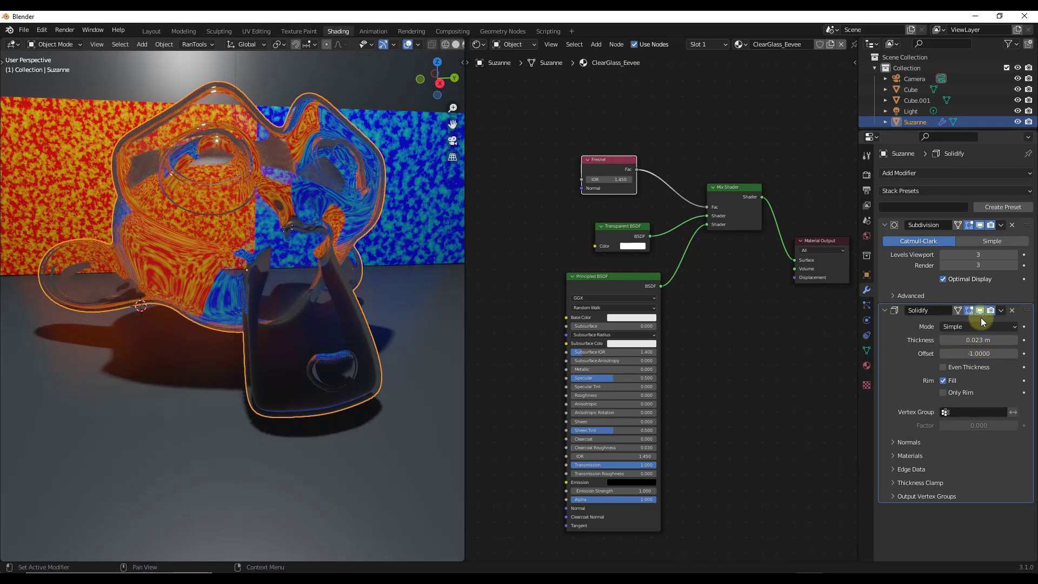
{"action": "left_click", "coordinate": [978, 312]}
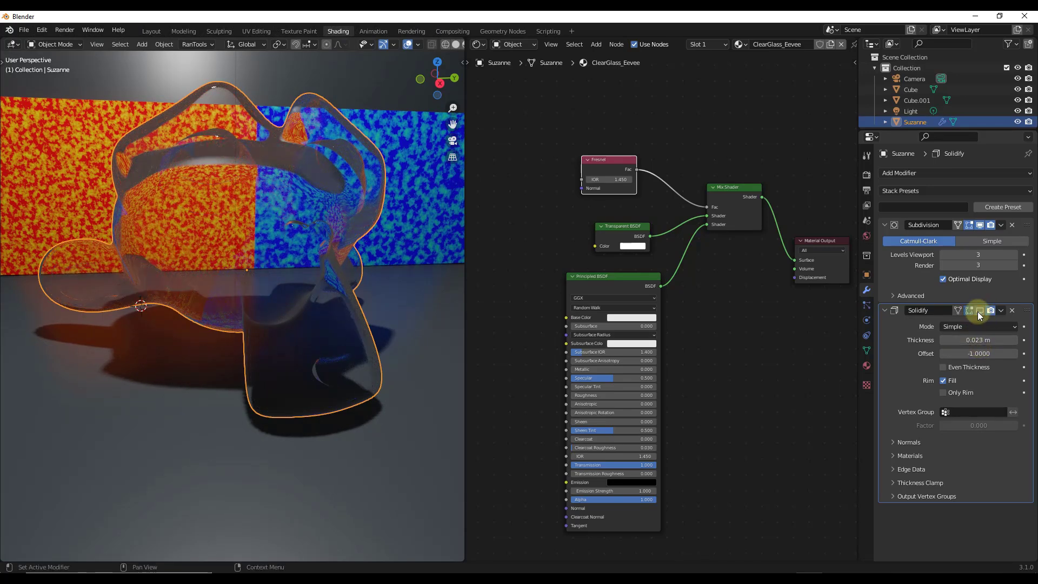
{"action": "scroll", "coordinate": [346, 254], "scroll_direction": "down", "scroll_amount": 4}
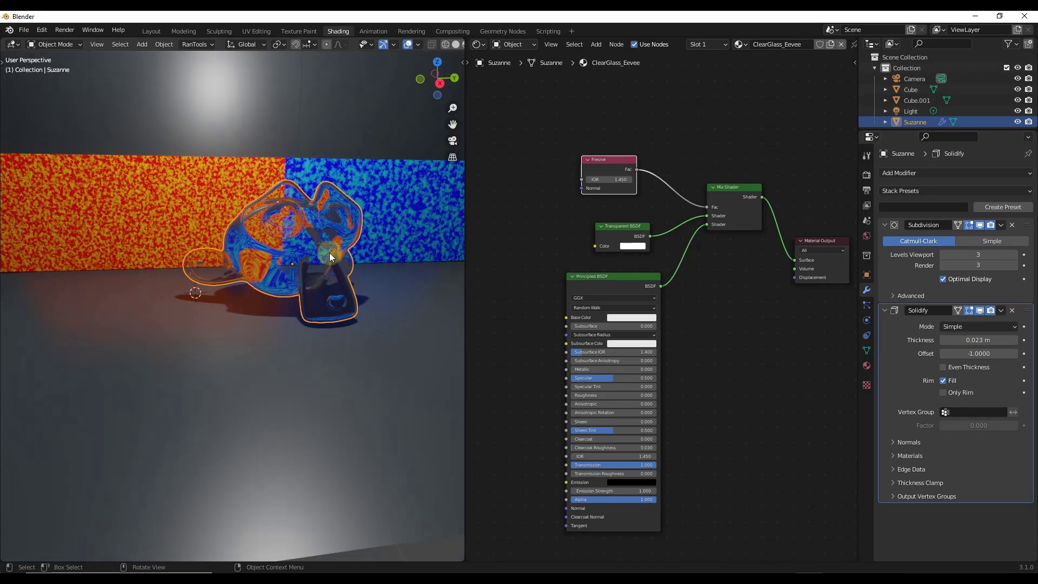
{"action": "middle_click_drag", "start_coordinate": [329, 251], "coordinate": [304, 255]}
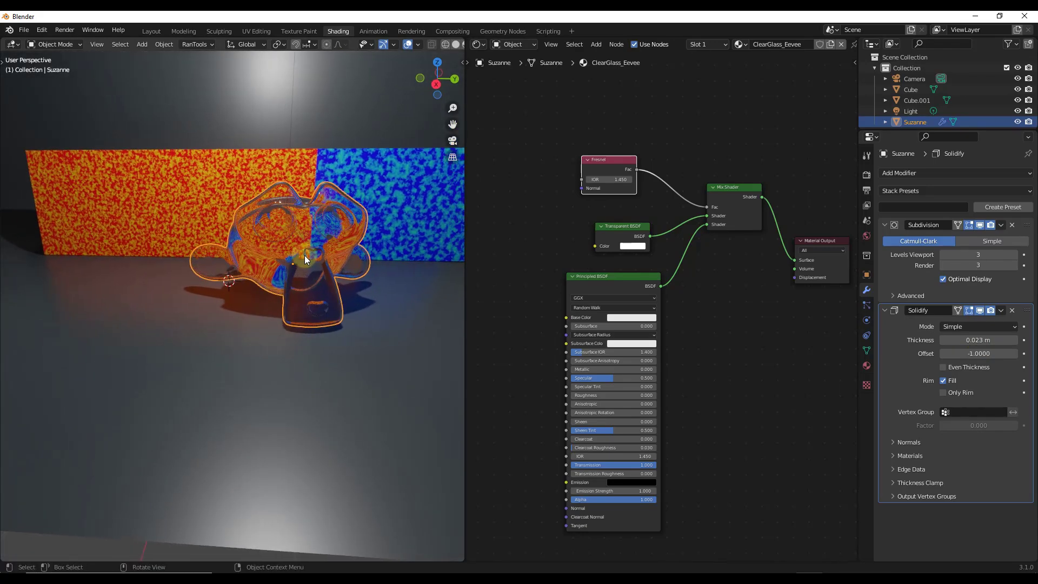
{"action": "scroll", "coordinate": [304, 255], "scroll_direction": "up", "scroll_amount": 3}
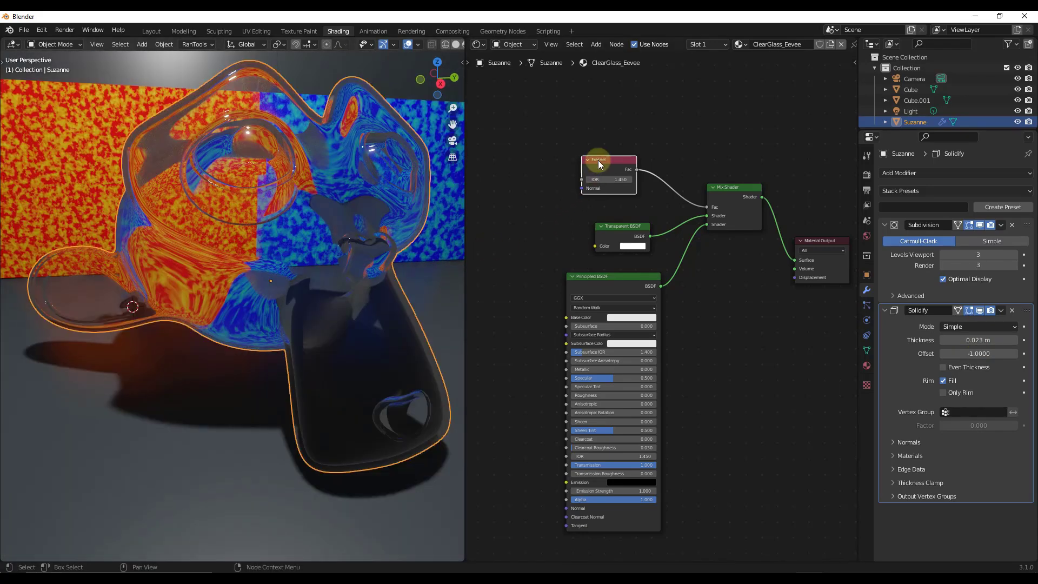
Move the Fresnel node farther from the Mix Shader and insert a ColorRamp node on the link between them.
{"action": "left_click_drag", "start_coordinate": [596, 160], "coordinate": [490, 110]}
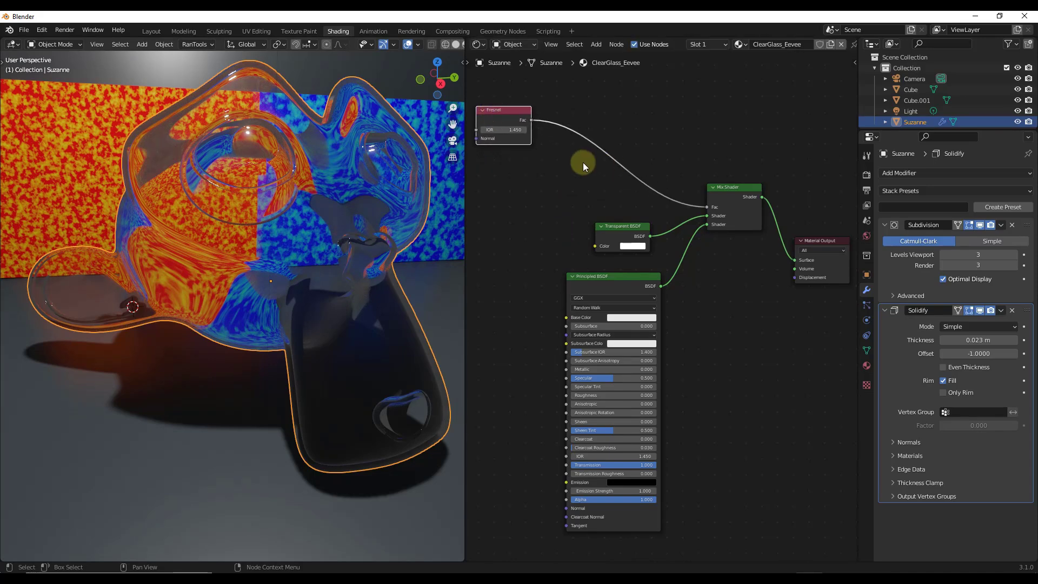
{"action": "key", "text": "shift+a"}
{"action": "left_click", "coordinate": [579, 161]}
{"action": "type", "text": "clo"}
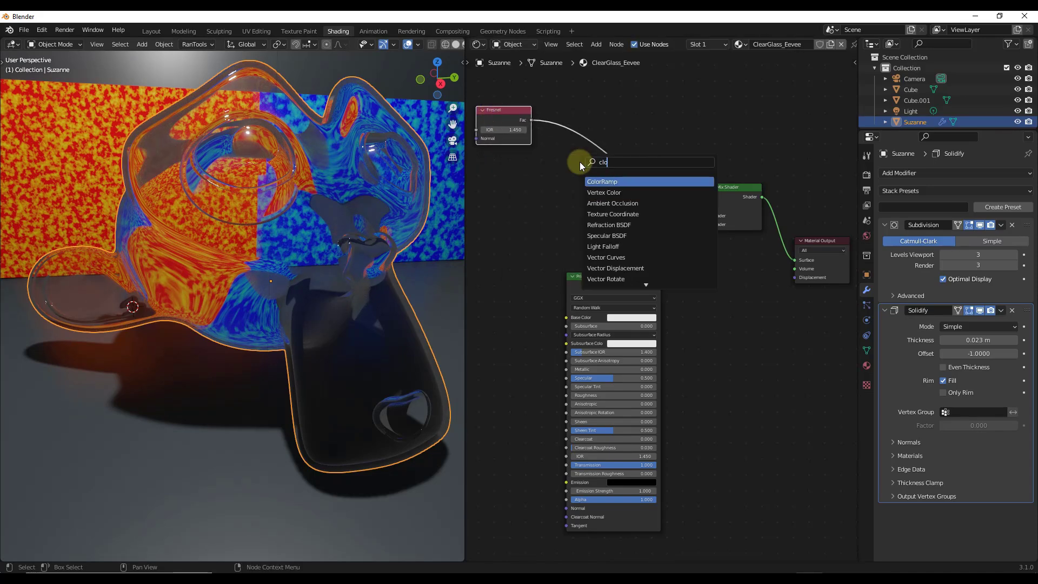
{"action": "type", "text": "lor"}
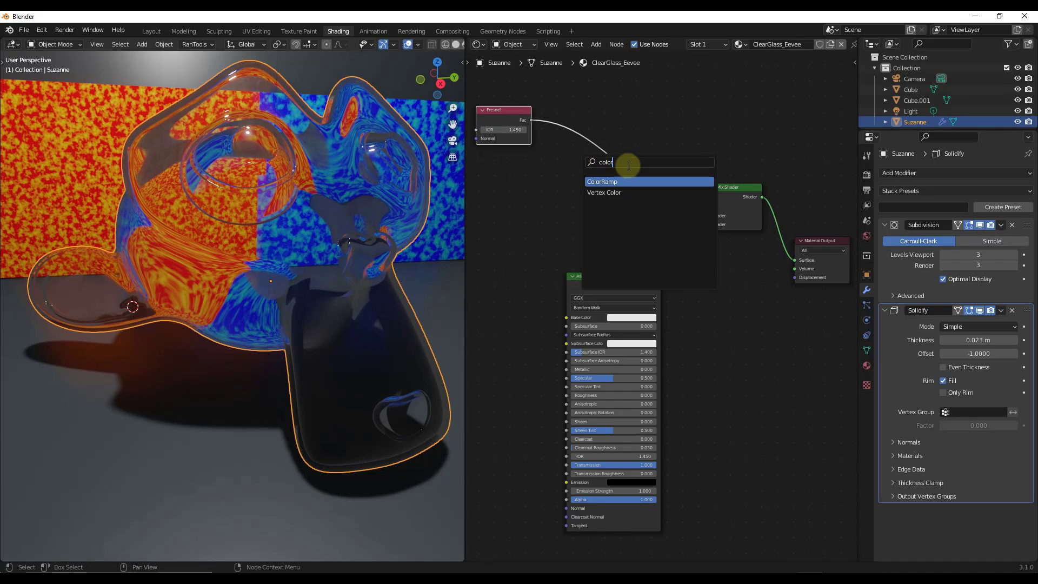
{"action": "left_click", "coordinate": [604, 181]}
{"action": "left_click", "coordinate": [593, 120]}
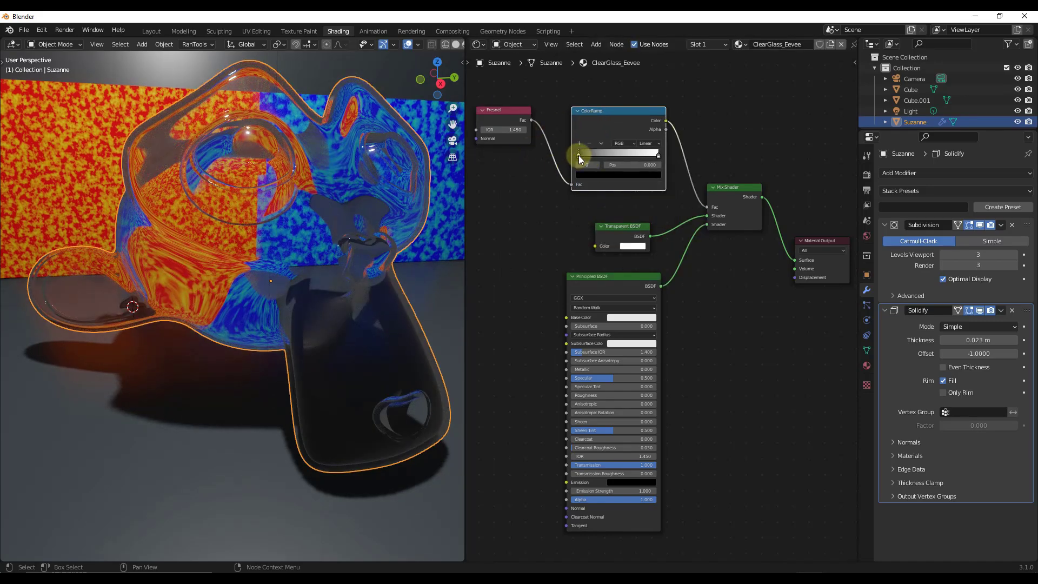
Move the ColorRamp's dark stop to position 0.405, close to the light stop, and lighten its colour to grey.
{"action": "mouse_move", "coordinate": [579, 155]}
{"action": "left_mouse_down"}
{"action": "mouse_move", "coordinate": [644, 155]}
{"action": "mouse_move", "coordinate": [608, 169]}
{"action": "mouse_move", "coordinate": [590, 154]}
{"action": "mouse_move", "coordinate": [599, 153]}
{"action": "left_mouse_up"}
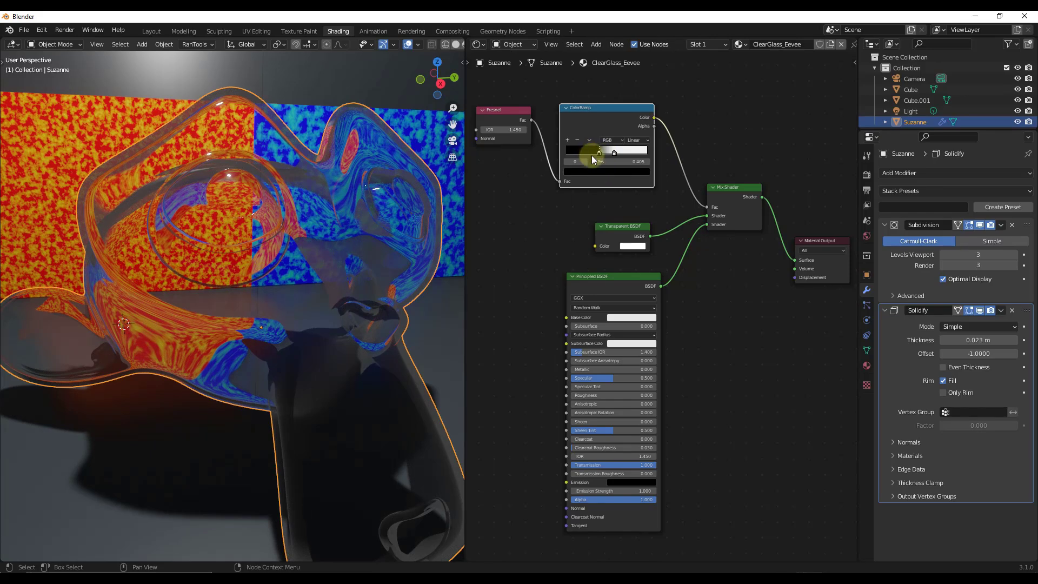
{"action": "left_click", "coordinate": [607, 172]}
{"action": "left_click_drag", "start_coordinate": [633, 111], "coordinate": [639, 88]}
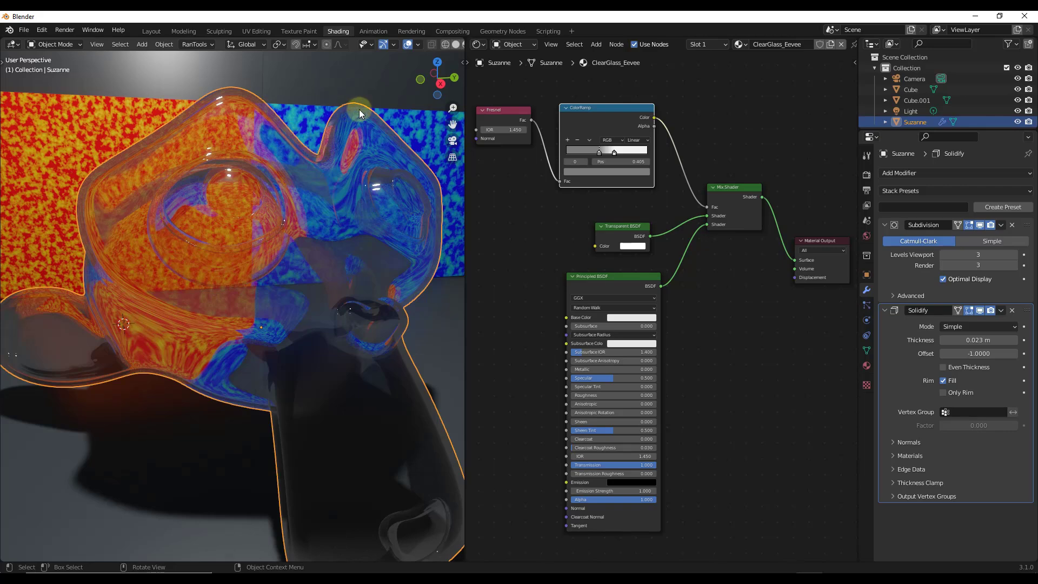
{"action": "mouse_move", "coordinate": [264, 272]}
{"action": "middle_mouse_down"}
{"action": "mouse_move", "coordinate": [257, 263]}
{"action": "mouse_move", "coordinate": [280, 266]}
{"action": "mouse_move", "coordinate": [258, 270]}
{"action": "mouse_move", "coordinate": [258, 288]}
{"action": "mouse_move", "coordinate": [267, 262]}
{"action": "middle_mouse_up"}
{"action": "scroll", "coordinate": [280, 254], "scroll_direction": "up", "scroll_amount": 3}
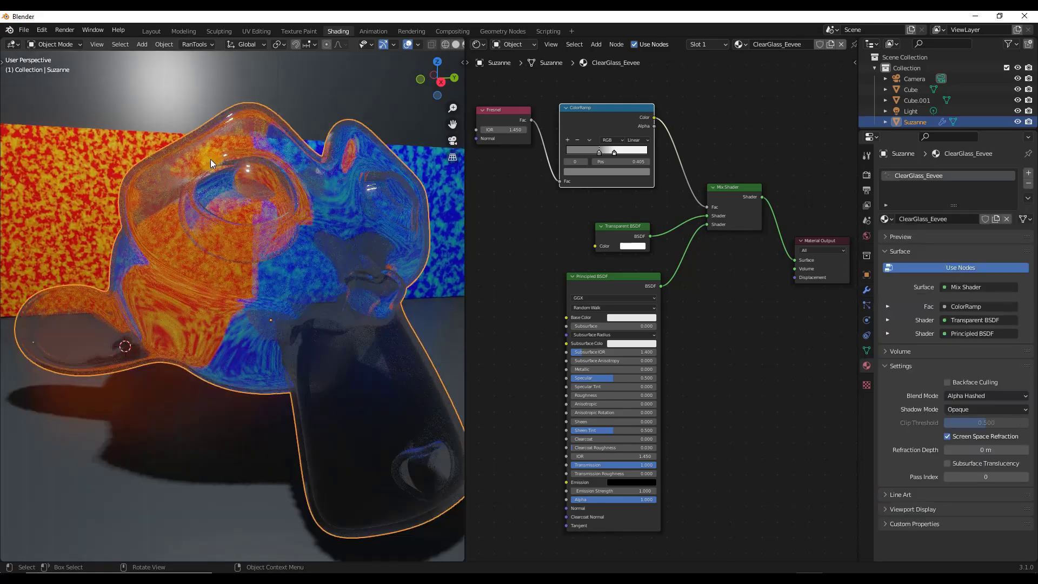
{"action": "scroll", "coordinate": [210, 159], "scroll_direction": "up", "scroll_amount": 3}
{"action": "scroll", "coordinate": [228, 189], "scroll_direction": "up", "scroll_amount": 3}
{"action": "scroll", "coordinate": [249, 206], "scroll_direction": "up", "scroll_amount": 3}
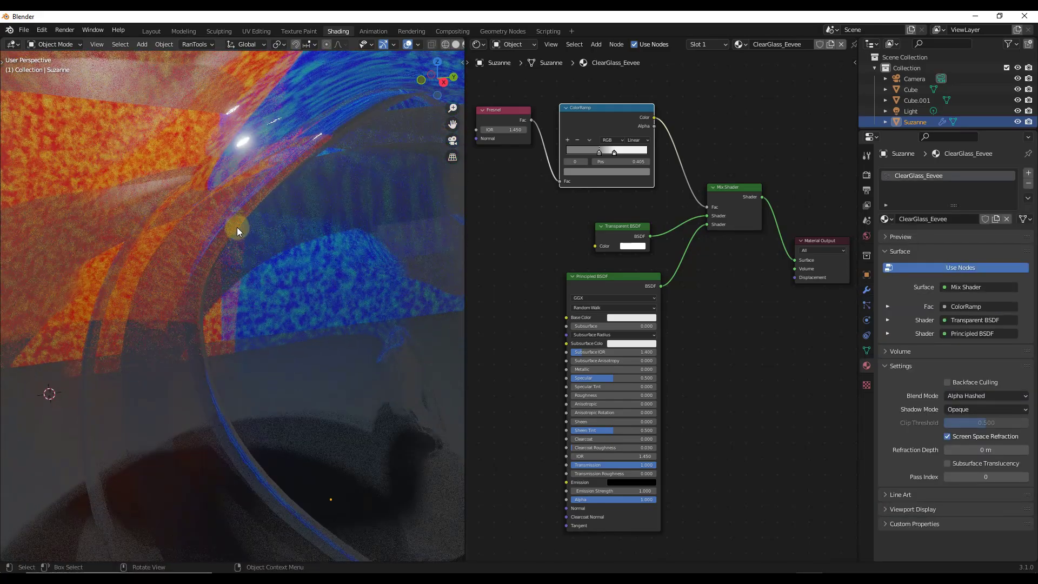
{"action": "scroll", "coordinate": [165, 294], "scroll_direction": "down", "scroll_amount": 10}
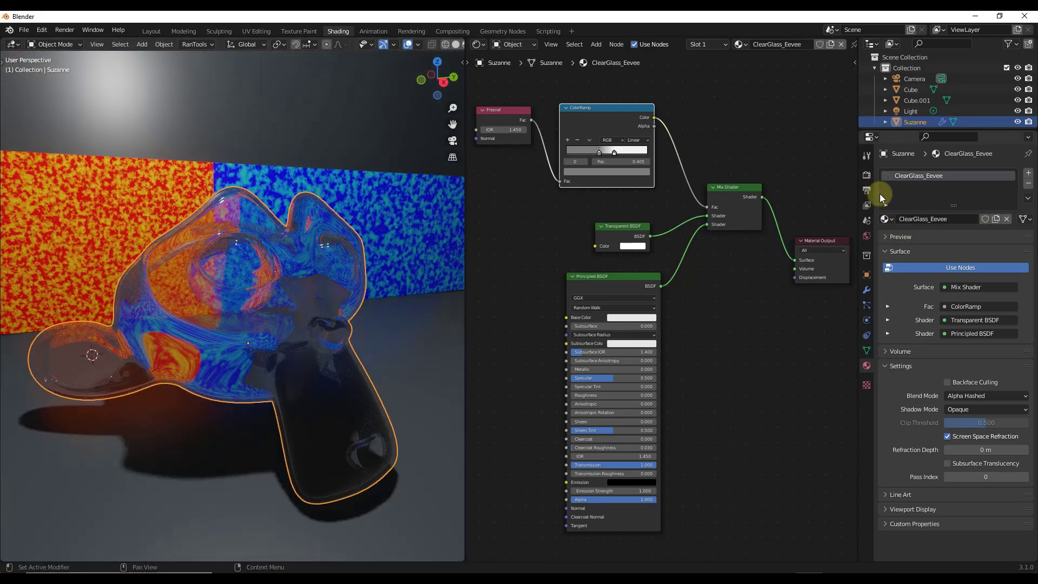
Try 500 viewport samples and 500 render samples in Eevee and inspect the glass head's noise up close.
{"action": "left_click", "coordinate": [866, 174]}
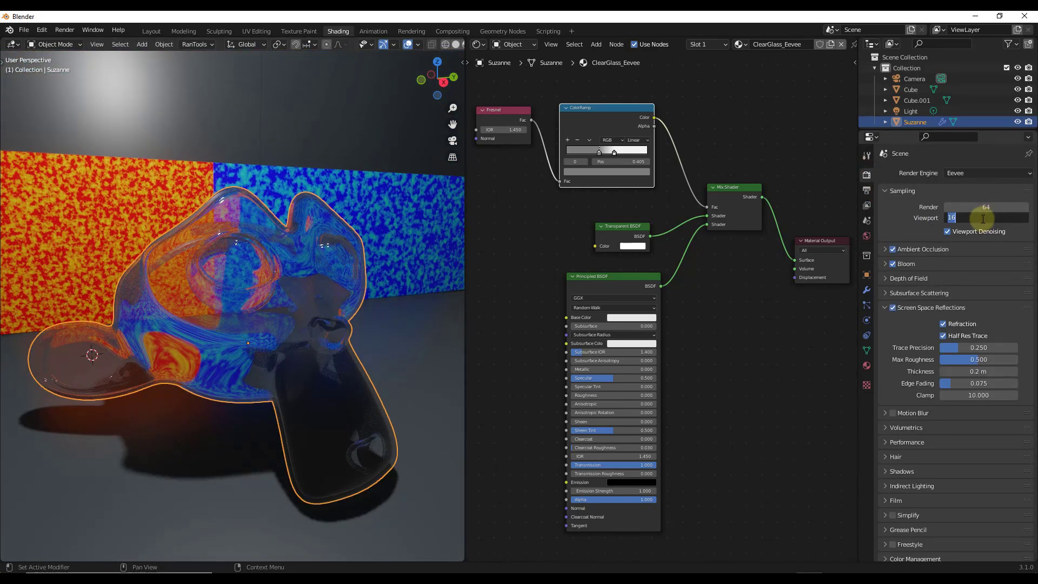
{"action": "type", "text": "0"}
{"action": "key", "text": "Return"}
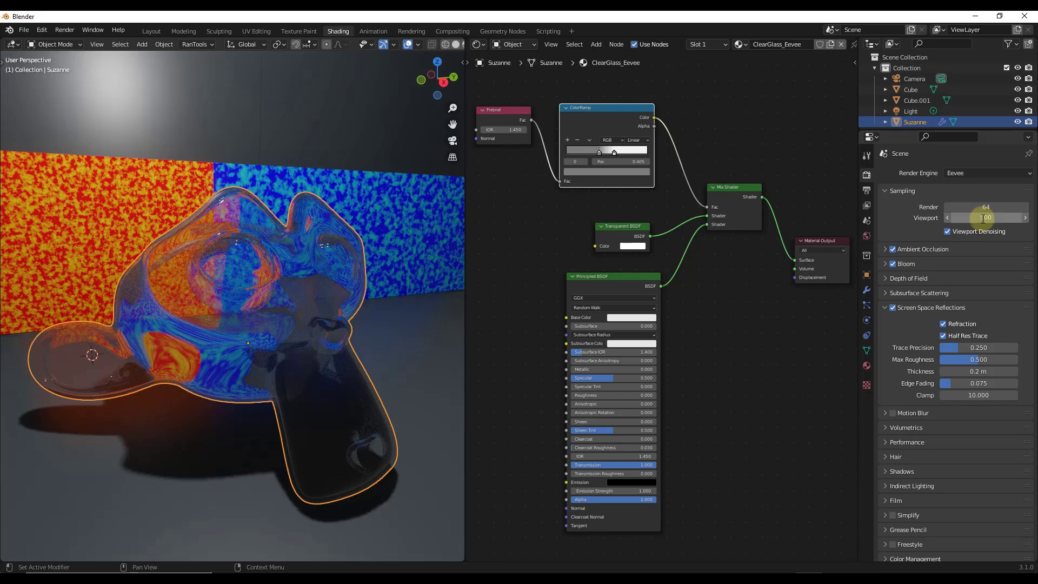
{"action": "left_click", "coordinate": [978, 206]}
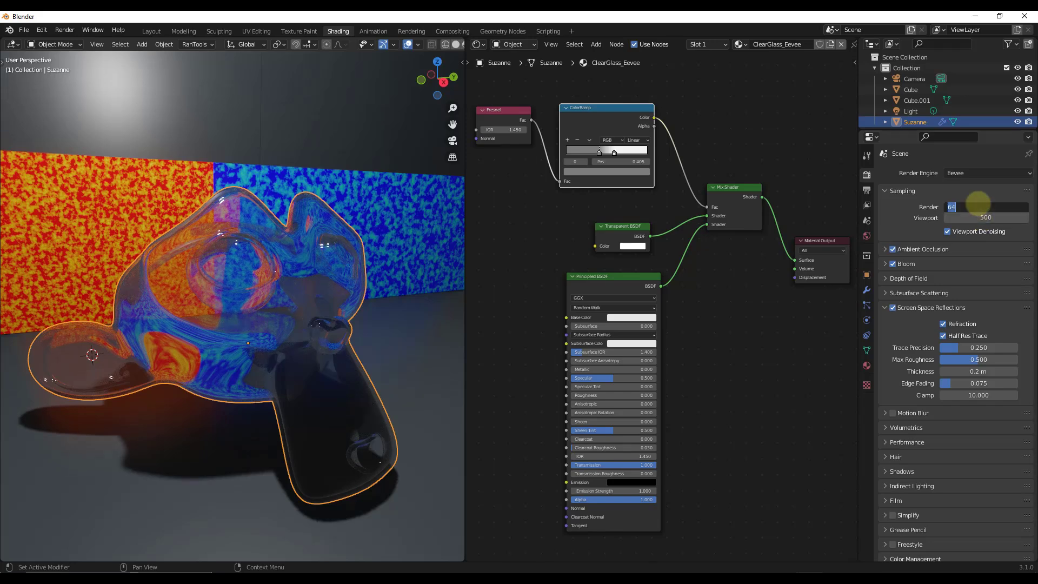
{"action": "key", "text": "Return"}
{"action": "scroll", "coordinate": [154, 276], "scroll_direction": "up", "scroll_amount": 6}
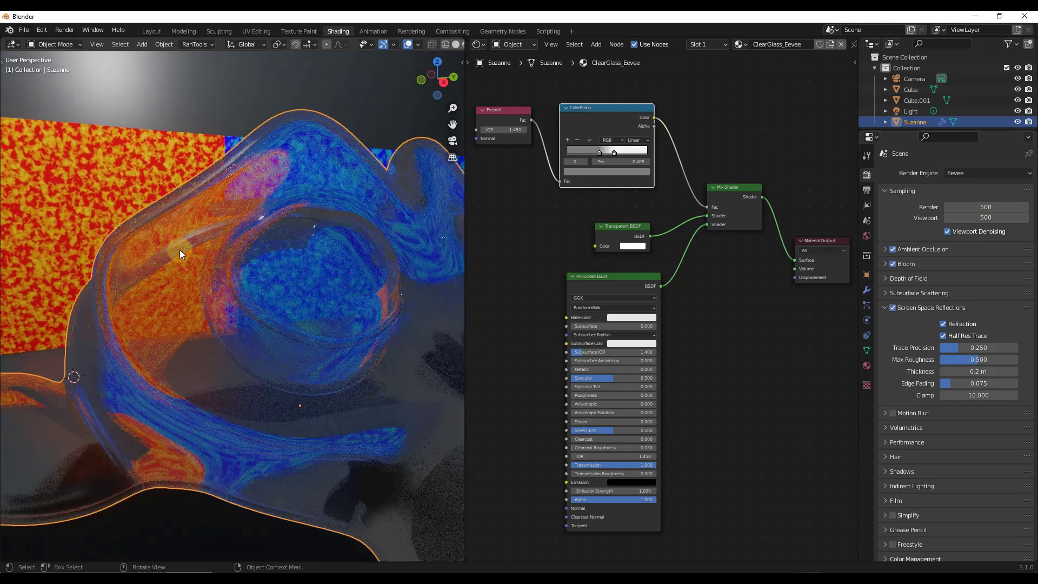
{"action": "scroll", "coordinate": [227, 284], "scroll_direction": "up", "scroll_amount": 2}
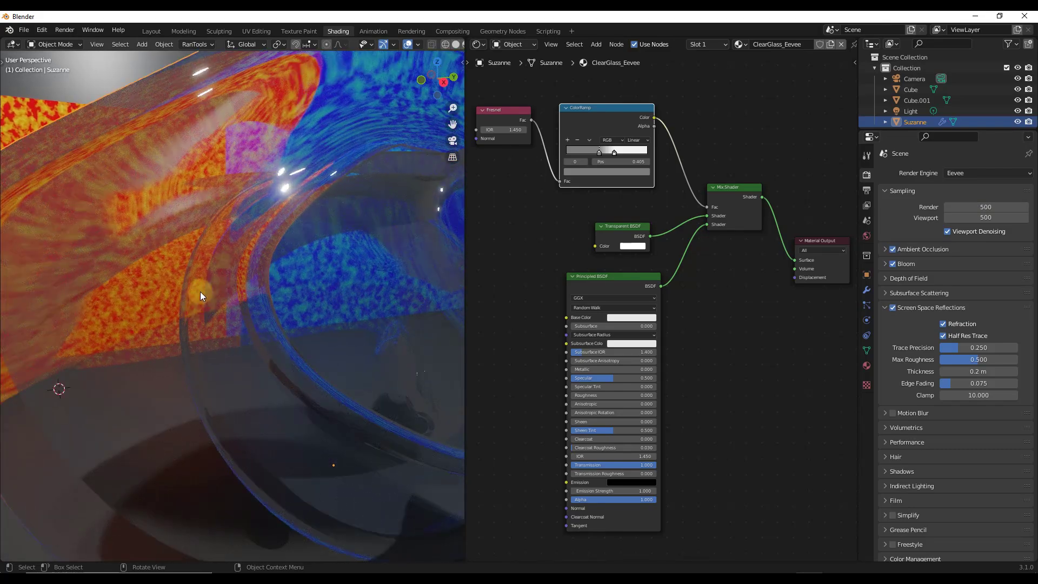
{"action": "scroll", "coordinate": [219, 266], "scroll_direction": "down", "scroll_amount": 8}
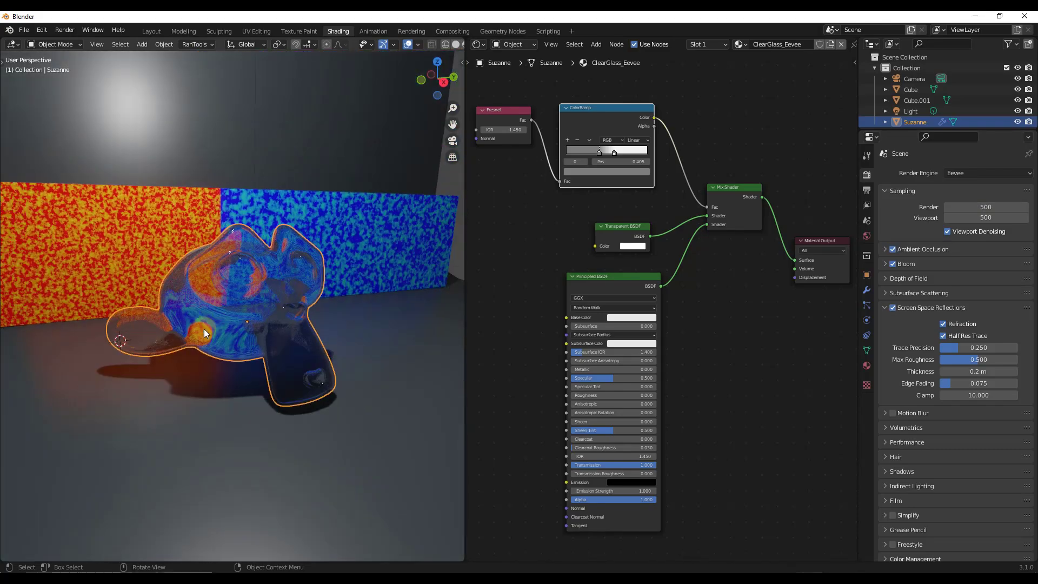
{"action": "middle_click_drag", "start_coordinate": [235, 349], "coordinate": [232, 346]}
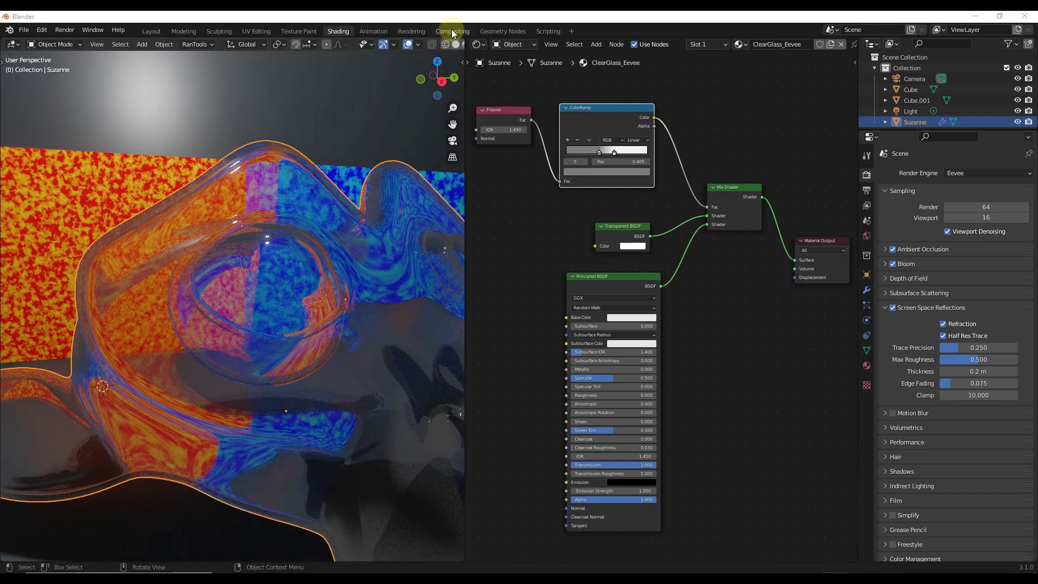
Open the Compositing workspace, move the Composite node away from Render Layers, and show the backdrop scaled down to fit the view.
{"action": "left_click", "coordinate": [452, 31]}
{"action": "left_click_drag", "start_coordinate": [418, 184], "coordinate": [515, 180]}
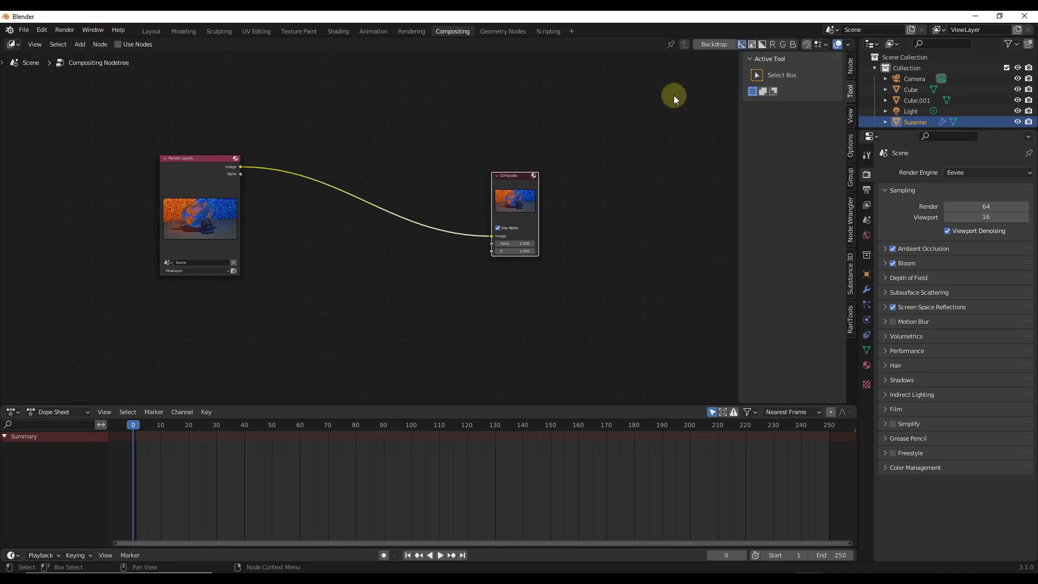
{"action": "left_click", "coordinate": [708, 45]}
{"action": "scroll", "coordinate": [379, 240], "scroll_direction": "down", "scroll_amount": 1}
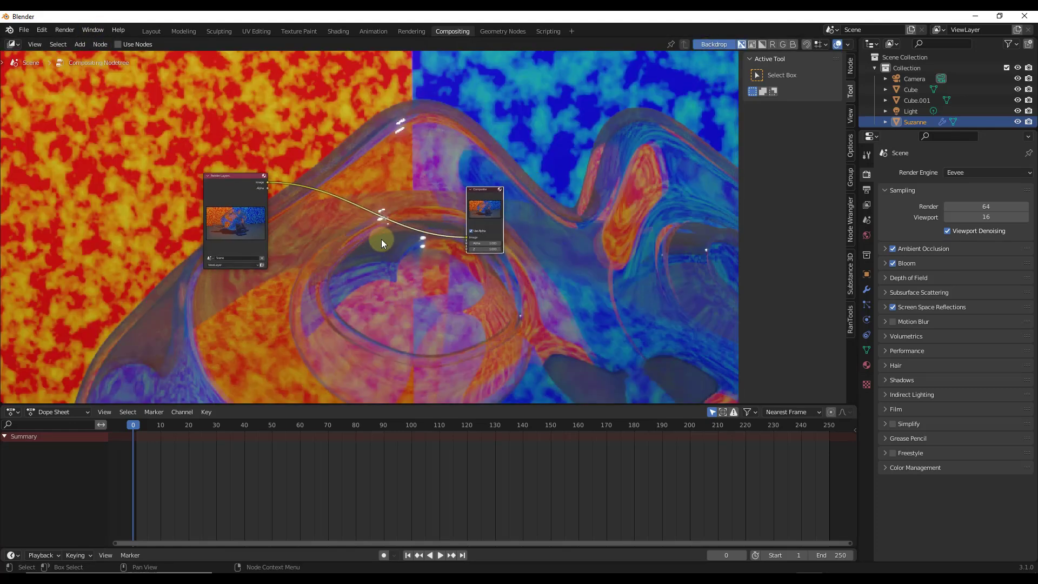
{"action": "middle_click_drag", "start_coordinate": [387, 239], "coordinate": [382, 189], "text": "alt"}
{"action": "key", "text": "v"}
{"action": "key", "text": "v"}
{"action": "key", "text": "v"}
{"action": "key", "text": "v"}
{"action": "key", "text": "v"}
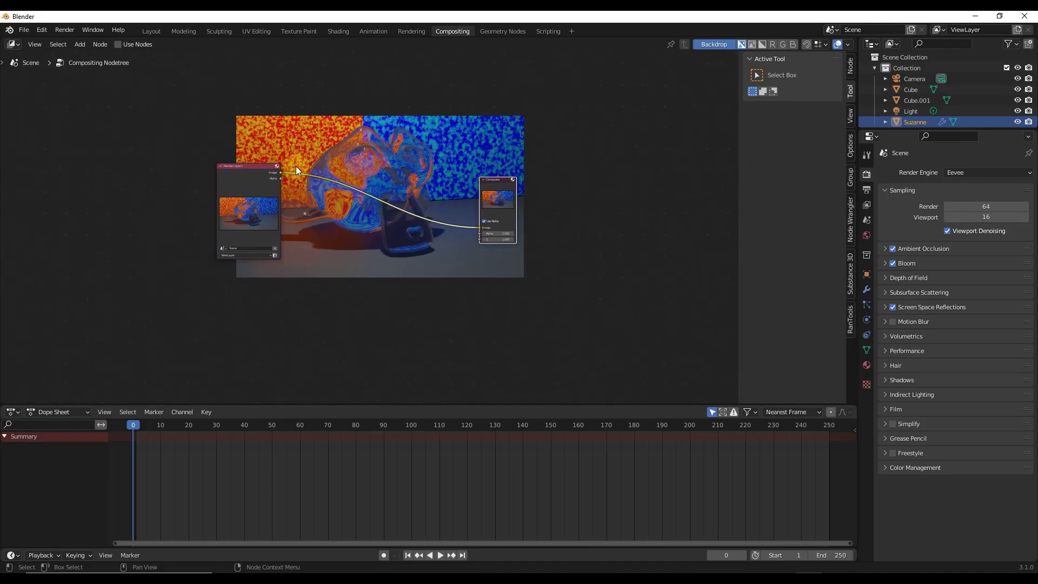
{"action": "scroll", "coordinate": [300, 160], "scroll_direction": "up", "scroll_amount": 1}
Render the image, inspect the glass around the monkey's eye up close, and close the render window.
{"action": "left_click", "coordinate": [63, 30]}
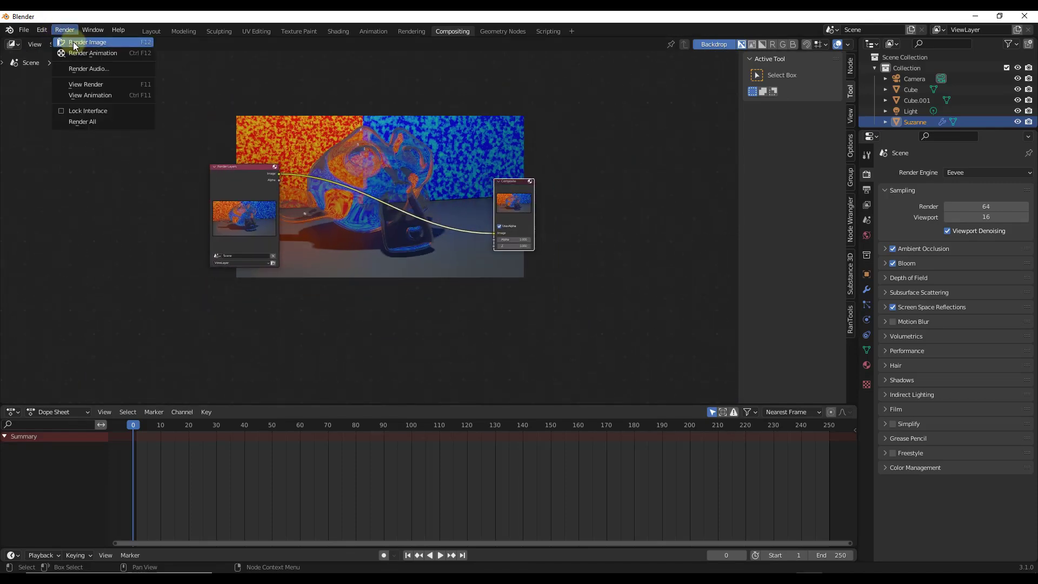
{"action": "left_click", "coordinate": [73, 41]}
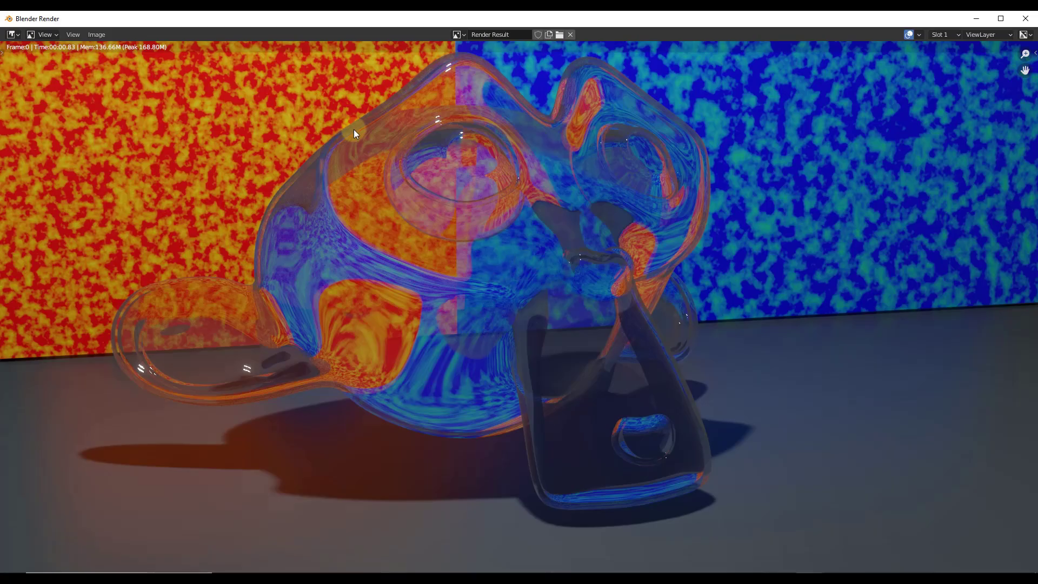
{"action": "scroll", "coordinate": [397, 123], "scroll_direction": "up", "scroll_amount": 7}
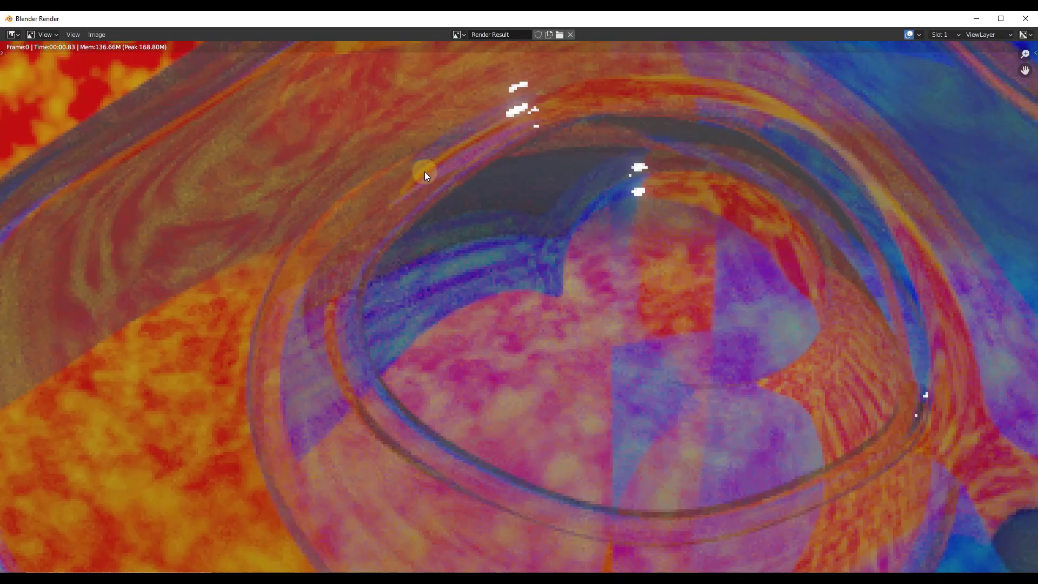
{"action": "scroll", "coordinate": [921, 287], "scroll_direction": "down", "scroll_amount": 5}
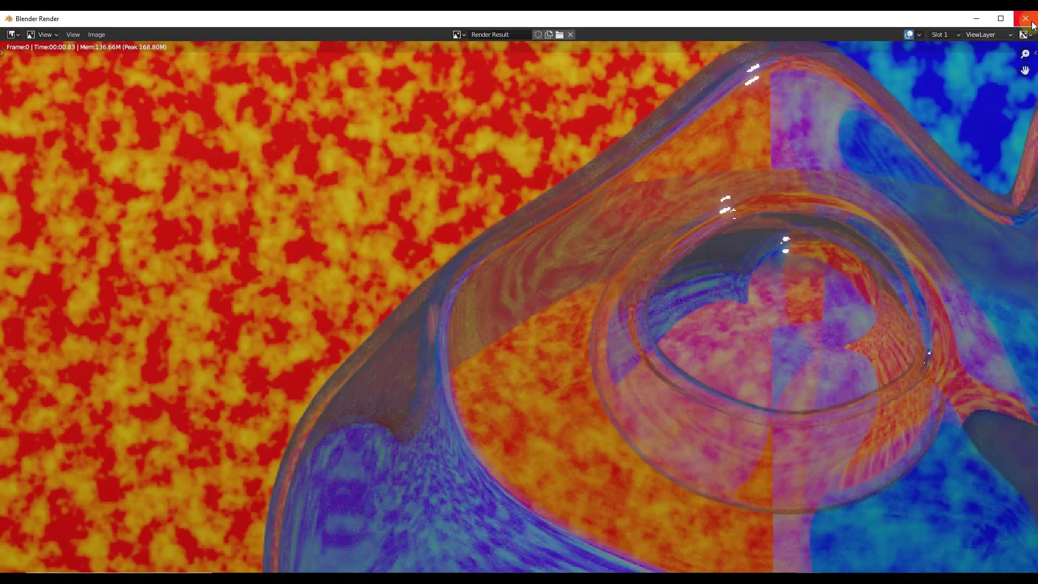
{"action": "left_click", "coordinate": [1024, 18]}
Insert a Denoise node on the link between Render Layers and Composite and shift it down slightly.
{"action": "scroll", "coordinate": [434, 244], "scroll_direction": "up", "scroll_amount": 3}
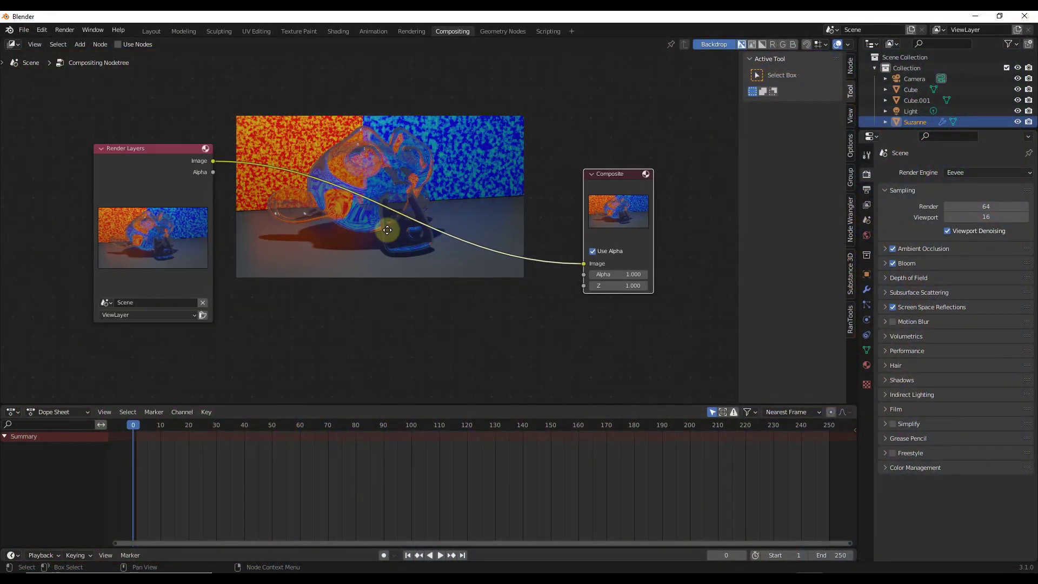
{"action": "key", "text": "shift+a"}
{"action": "type", "text": "de"}
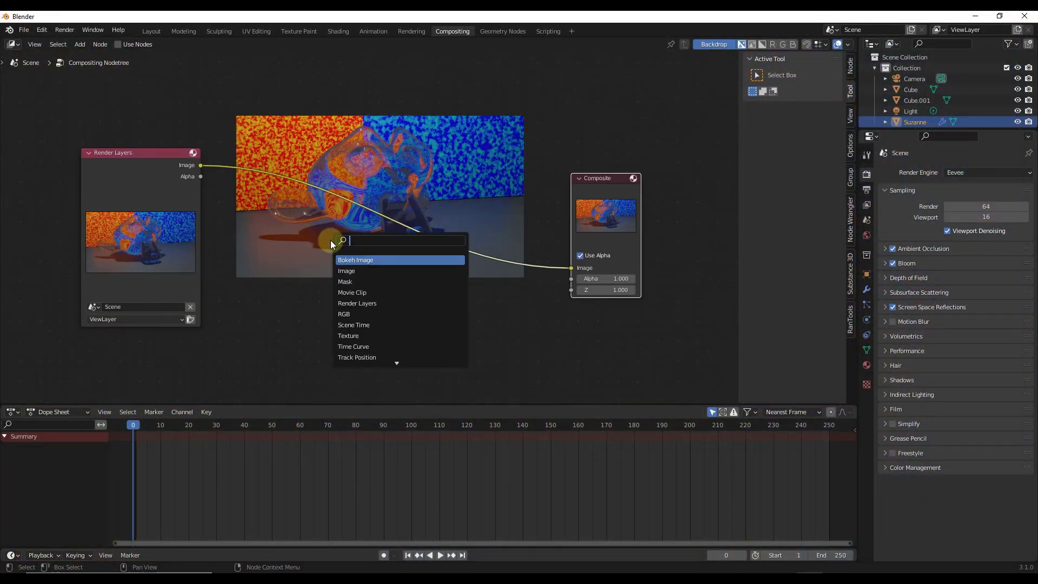
{"action": "left_click", "coordinate": [349, 271]}
{"action": "left_click", "coordinate": [347, 173]}
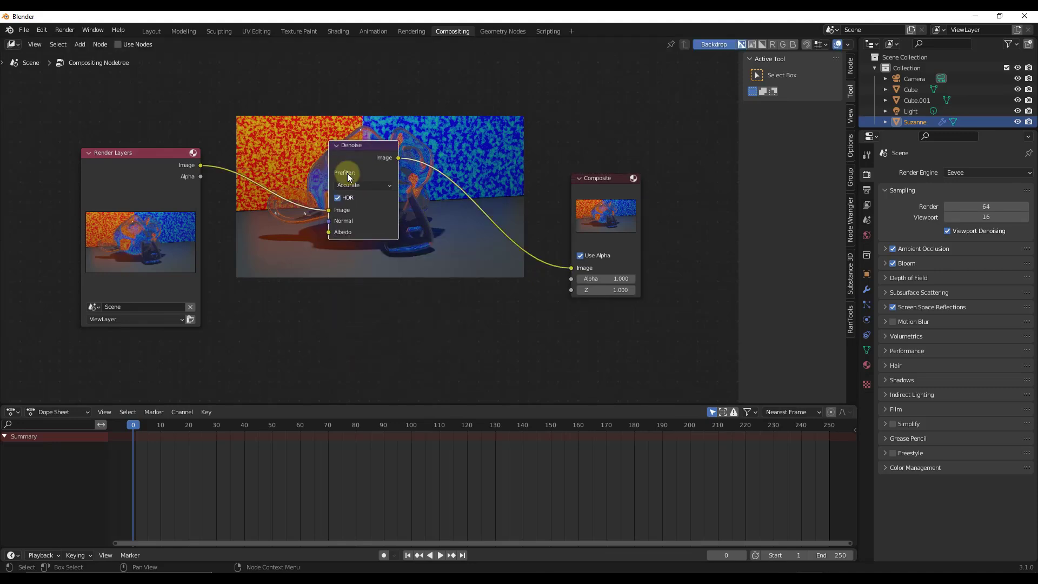
{"action": "left_click_drag", "start_coordinate": [359, 168], "coordinate": [361, 219]}
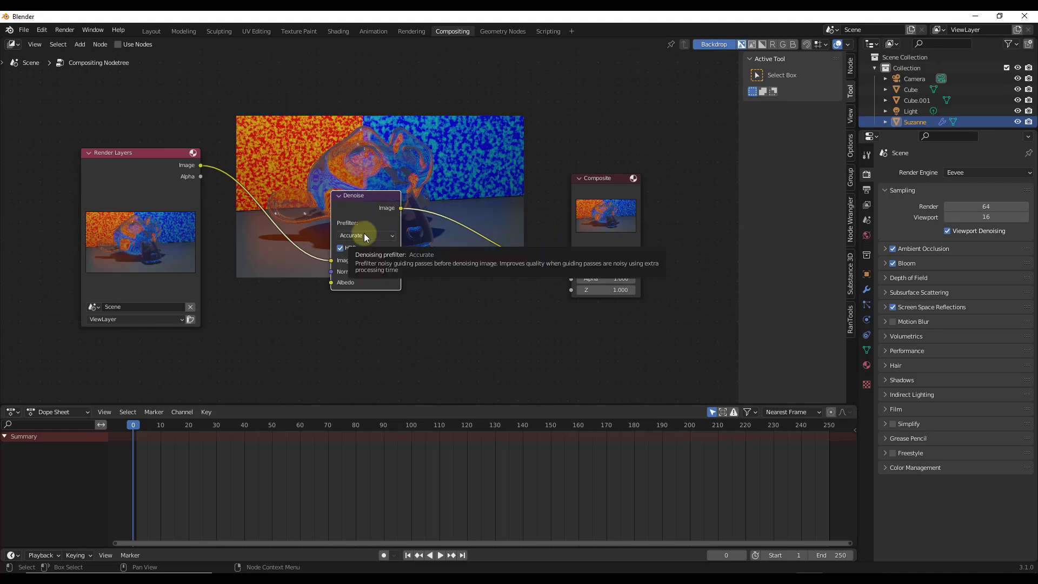
Render the image with the Denoise node connected and check the glass head for remaining noise.
{"action": "left_click", "coordinate": [64, 30]}
{"action": "left_click", "coordinate": [77, 42]}
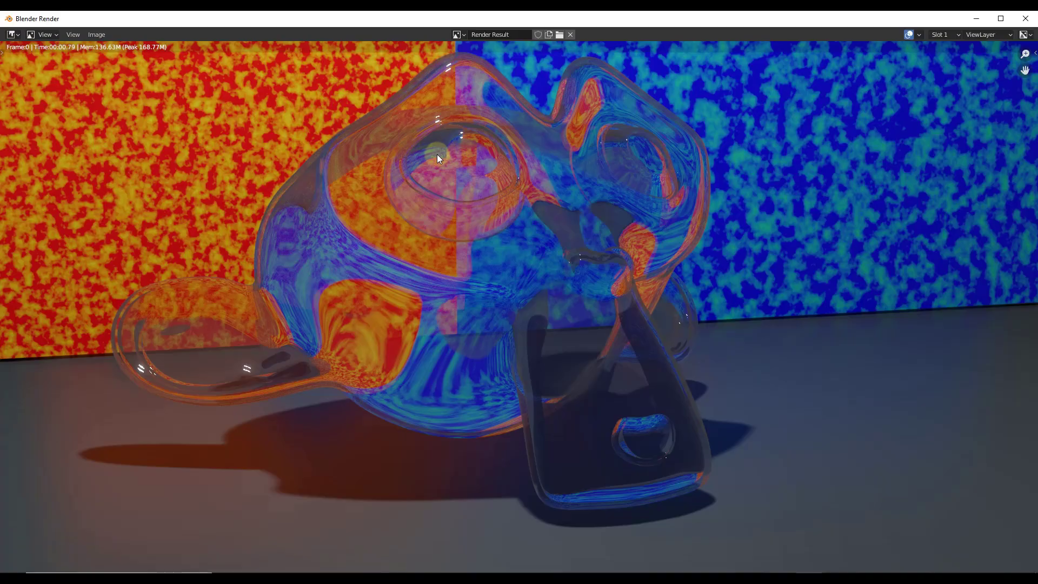
{"action": "scroll", "coordinate": [395, 108], "scroll_direction": "up", "scroll_amount": 4}
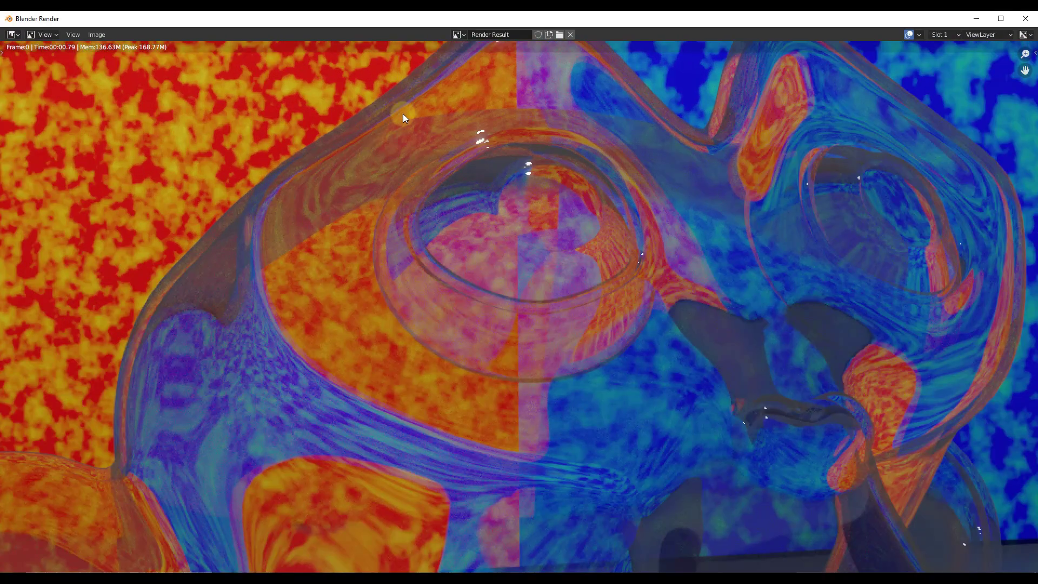
{"action": "scroll", "coordinate": [395, 181], "scroll_direction": "down", "scroll_amount": 5}
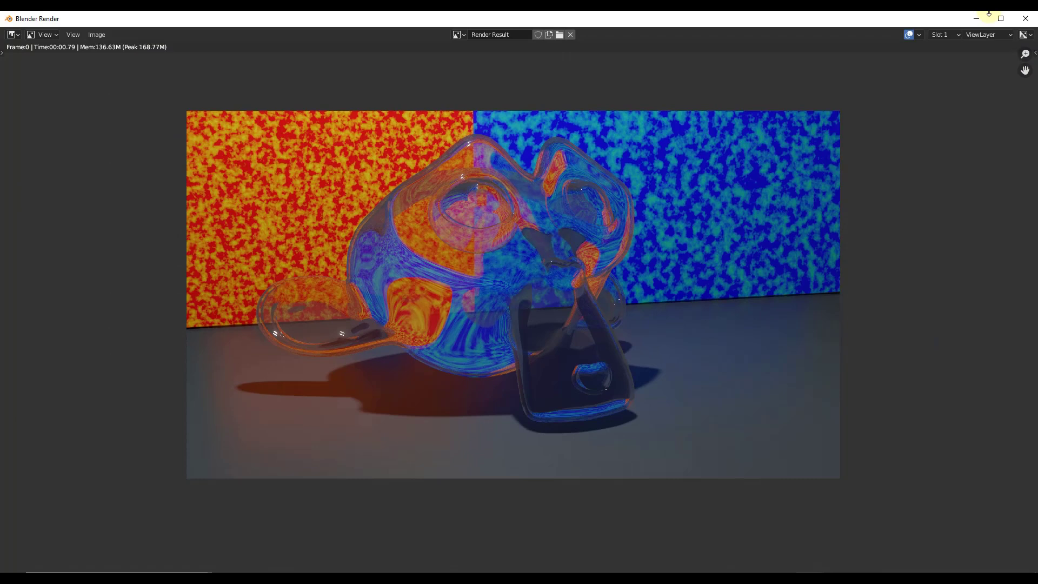
{"action": "left_click", "coordinate": [1022, 19]}
Move the Denoise node below its links and connect its output to a Viewer node.
{"action": "left_click_drag", "start_coordinate": [371, 206], "coordinate": [405, 261]}
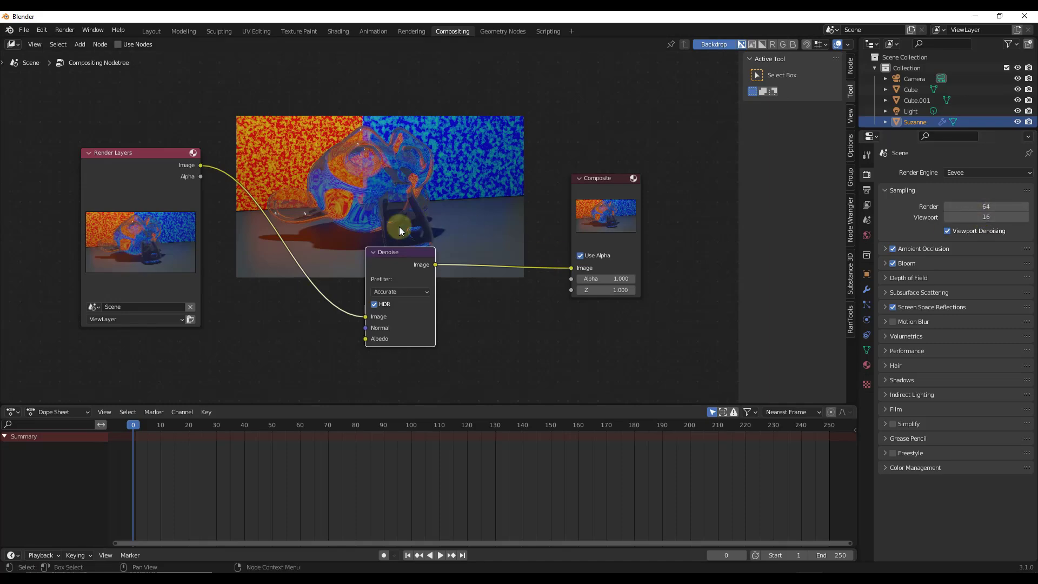
{"action": "left_click_drag", "start_coordinate": [398, 255], "coordinate": [372, 248]}
{"action": "left_click", "coordinate": [373, 249], "text": "ctrl+shift"}
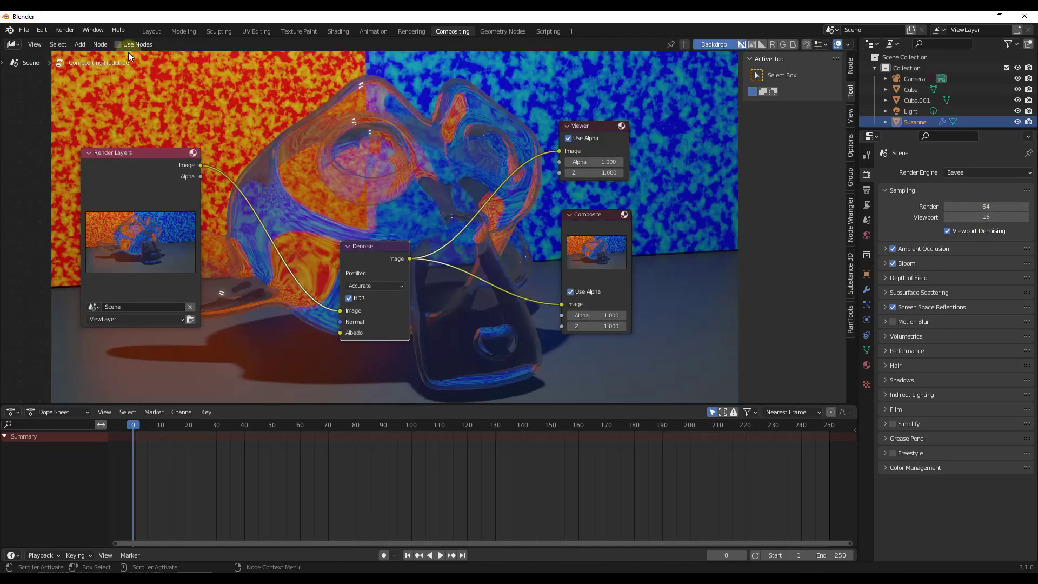
Return to the Layout workspace, expand the asset library's Material catalog, and mark the ClearGlass_Eevee material as an asset.
{"action": "left_click", "coordinate": [146, 33]}
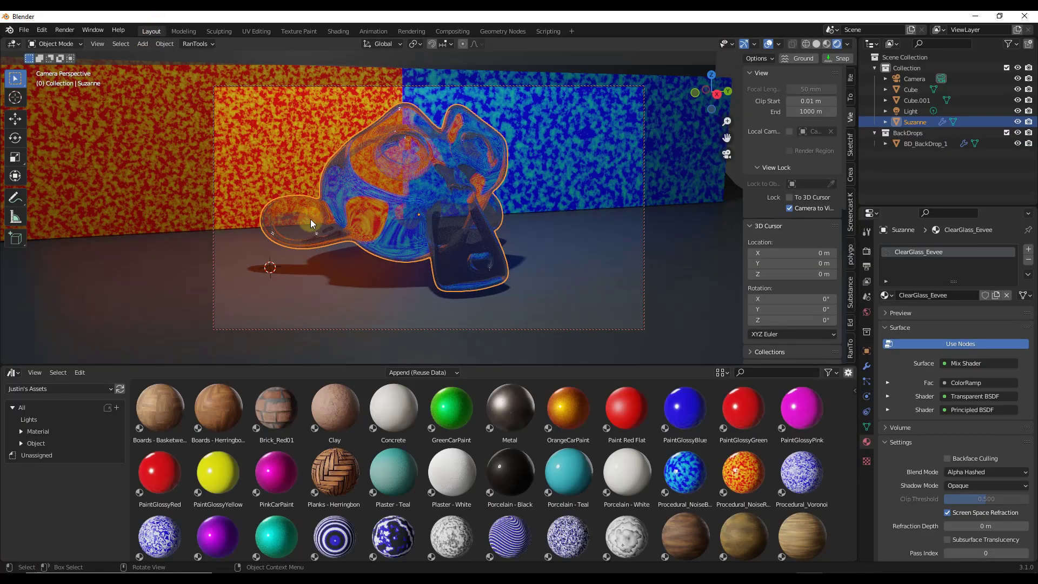
{"action": "middle_click_drag", "start_coordinate": [473, 198], "coordinate": [450, 207]}
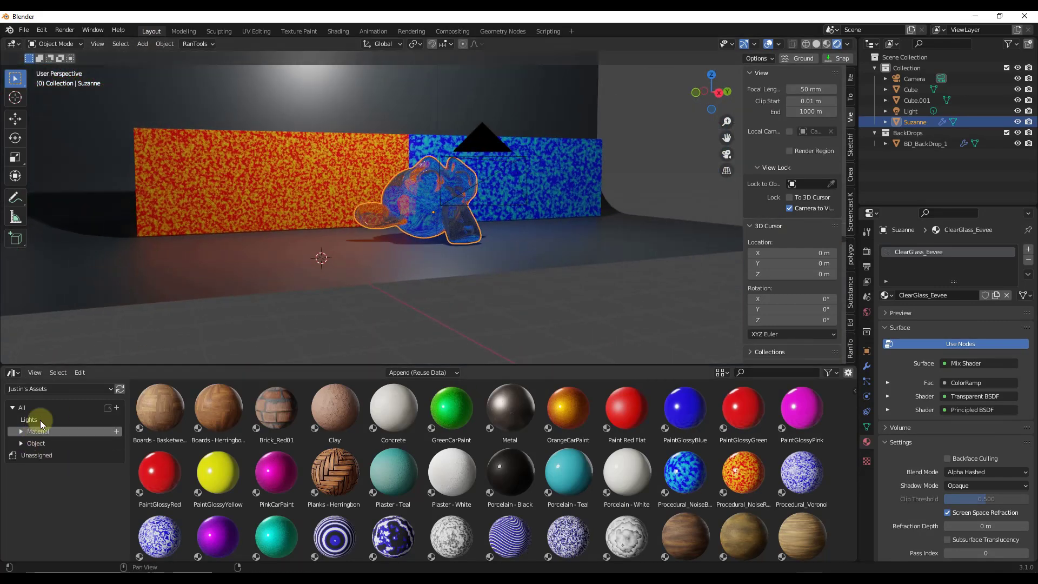
{"action": "left_click", "coordinate": [35, 431]}
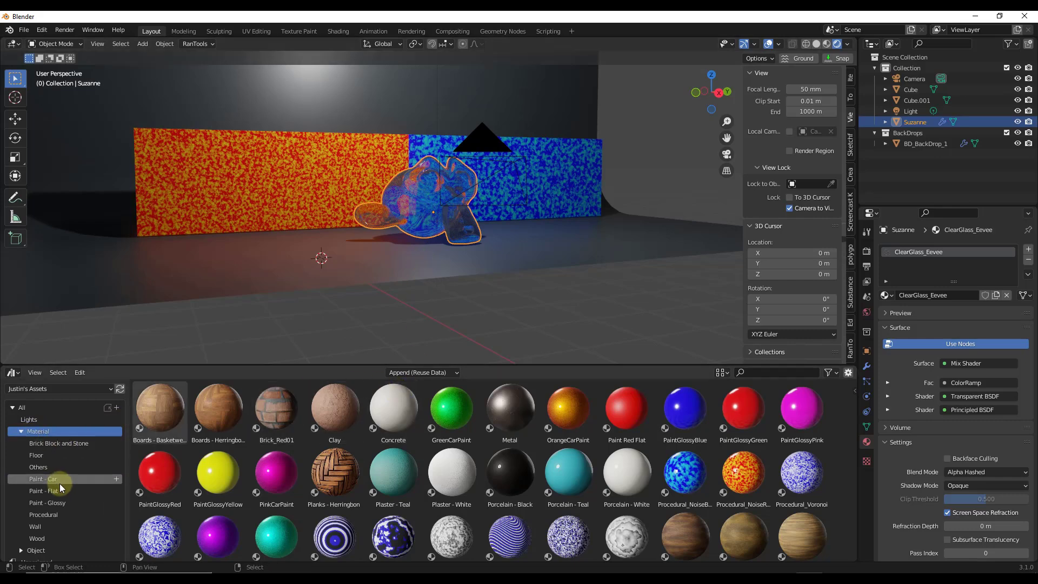
{"action": "right_click", "coordinate": [913, 255]}
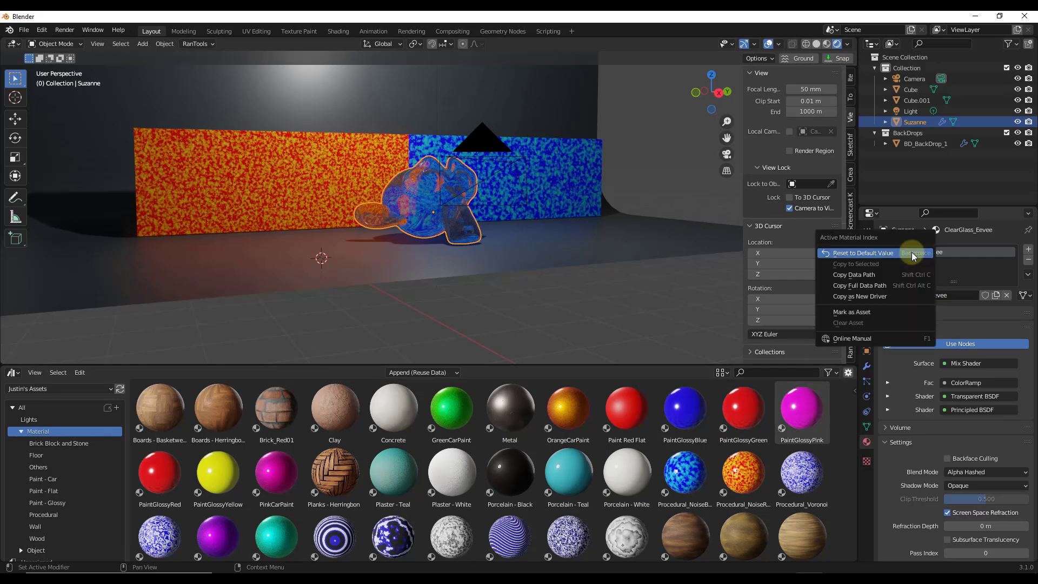
{"action": "left_click", "coordinate": [851, 312]}
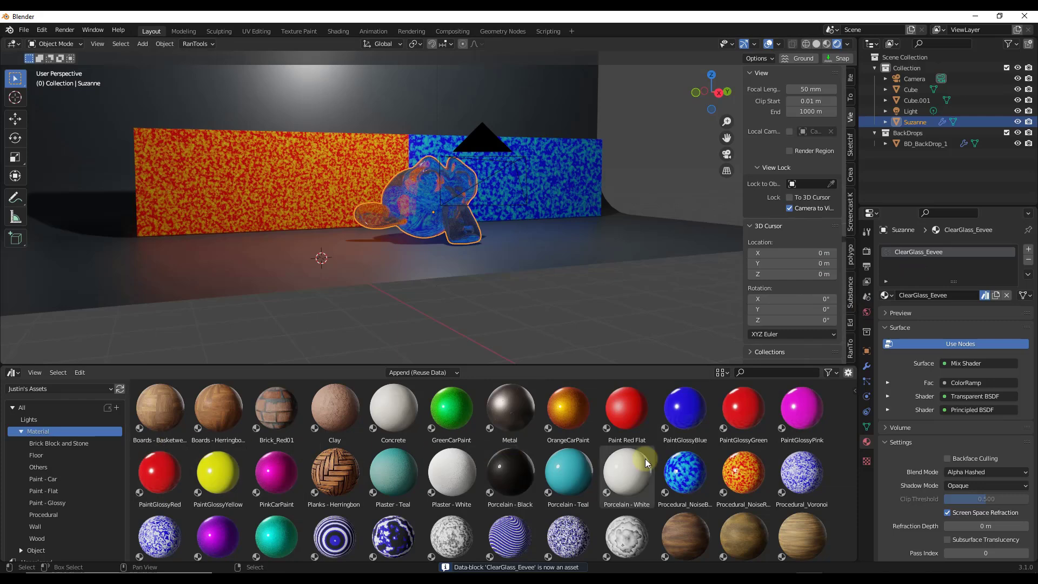
Switch the asset browser's library to Current File and show its unassigned assets.
{"action": "scroll", "coordinate": [519, 470], "scroll_direction": "down", "scroll_amount": 3}
{"action": "scroll", "coordinate": [513, 473], "scroll_direction": "up", "scroll_amount": 3}
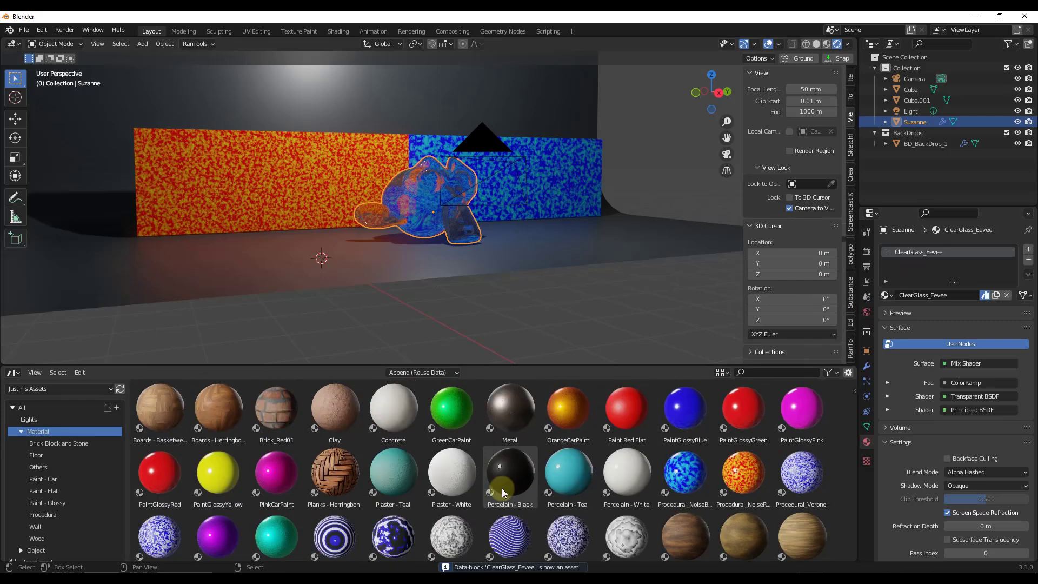
{"action": "left_click", "coordinate": [42, 389]}
{"action": "left_click", "coordinate": [42, 402]}
{"action": "left_click", "coordinate": [46, 419]}
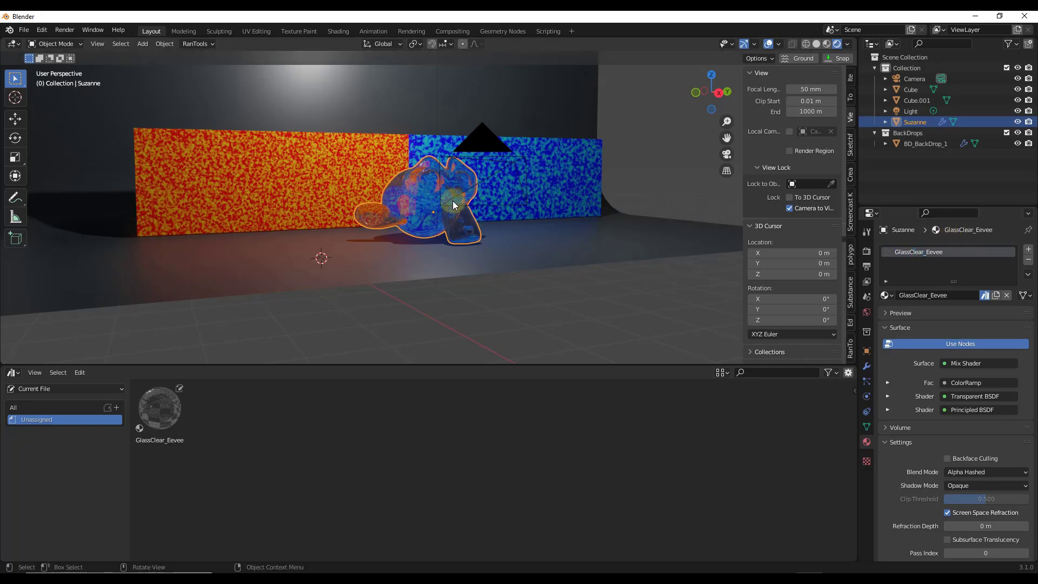
Duplicate the glass monkey head and place the copy about 2.9 m along the Y axis, in front of the blue wall.
{"action": "middle_click_drag", "start_coordinate": [454, 206], "coordinate": [401, 183]}
{"action": "scroll", "coordinate": [404, 196], "scroll_direction": "up", "scroll_amount": 5}
{"action": "scroll", "coordinate": [403, 176], "scroll_direction": "down", "scroll_amount": 3}
{"action": "key", "text": "shift+d"}
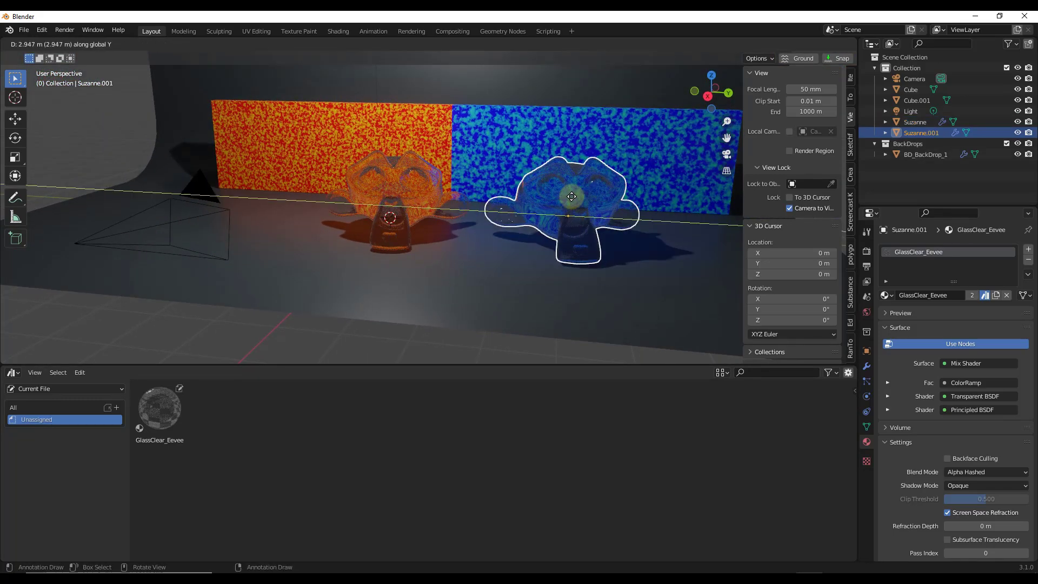
{"action": "left_click", "coordinate": [556, 184]}
{"action": "middle_click_drag", "start_coordinate": [556, 183], "coordinate": [586, 184]}
{"action": "scroll", "coordinate": [585, 183], "scroll_direction": "up", "scroll_amount": 2}
{"action": "scroll", "coordinate": [566, 196], "scroll_direction": "up", "scroll_amount": 1}
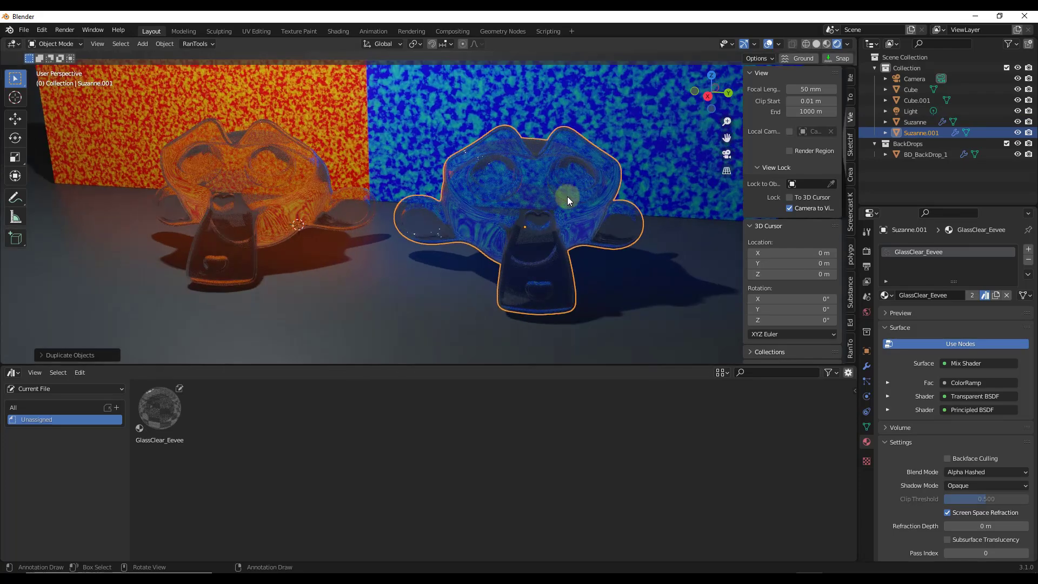
Make the duplicated head's GlassClear_Eevee material a single-user copy.
{"action": "left_click", "coordinate": [971, 296]}
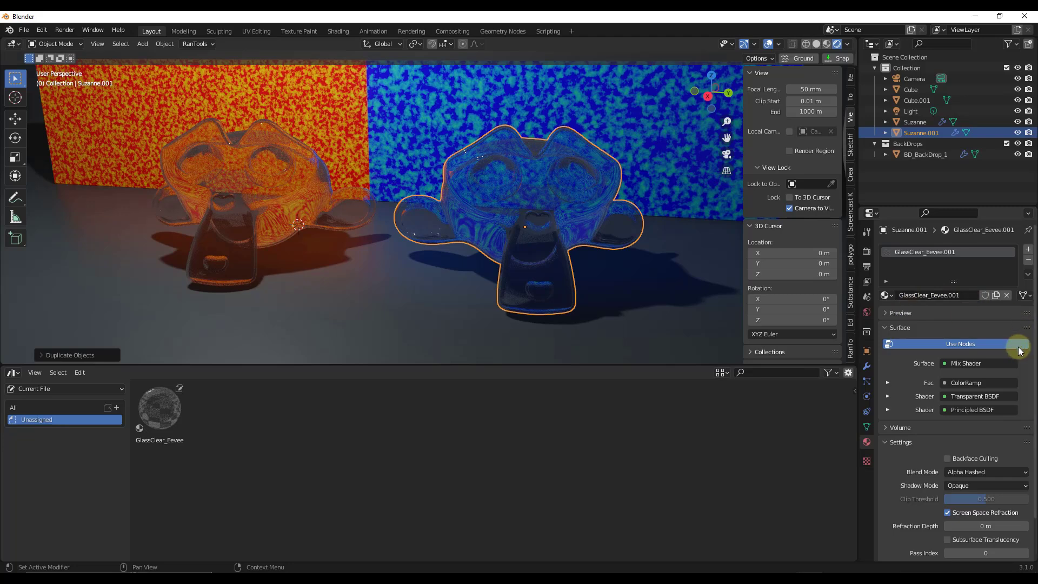
{"action": "scroll", "coordinate": [1016, 345], "scroll_direction": "down", "scroll_amount": 5}
{"action": "scroll", "coordinate": [968, 356], "scroll_direction": "up", "scroll_amount": 5}
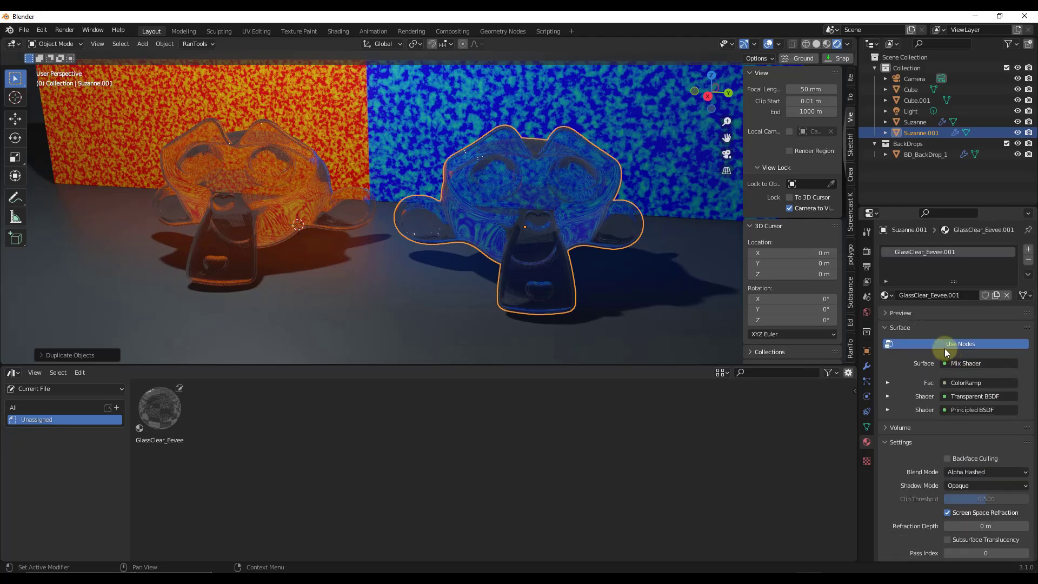
In the Shading workspace, set the Principled BSDF base color of the duplicated head's material to a light blue-violet.
{"action": "left_click", "coordinate": [335, 30]}
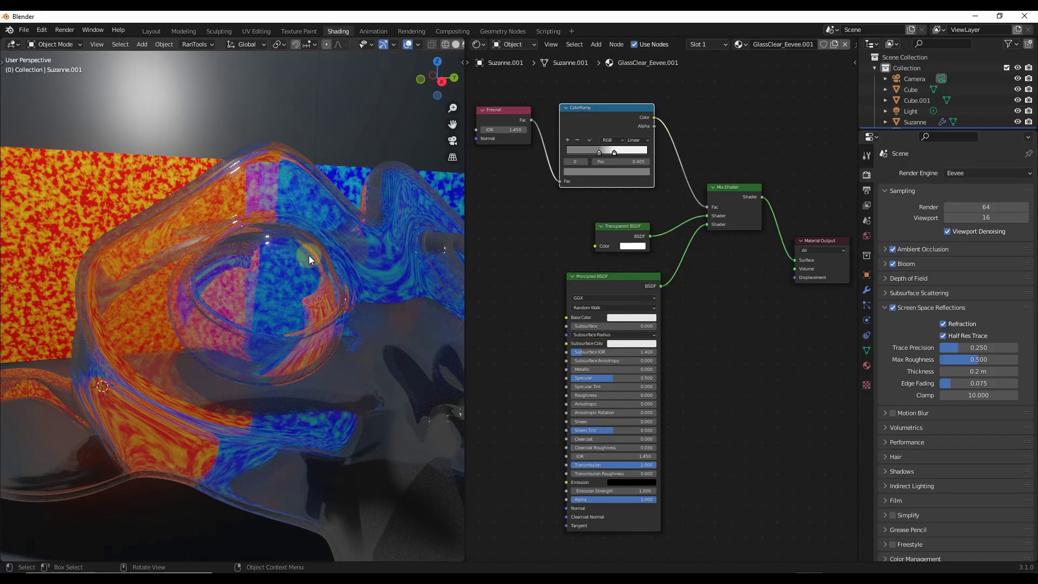
{"action": "scroll", "coordinate": [281, 264], "scroll_direction": "down", "scroll_amount": 5}
{"action": "left_click", "coordinate": [401, 273]}
{"action": "key", "text": "KP_Decimal"}
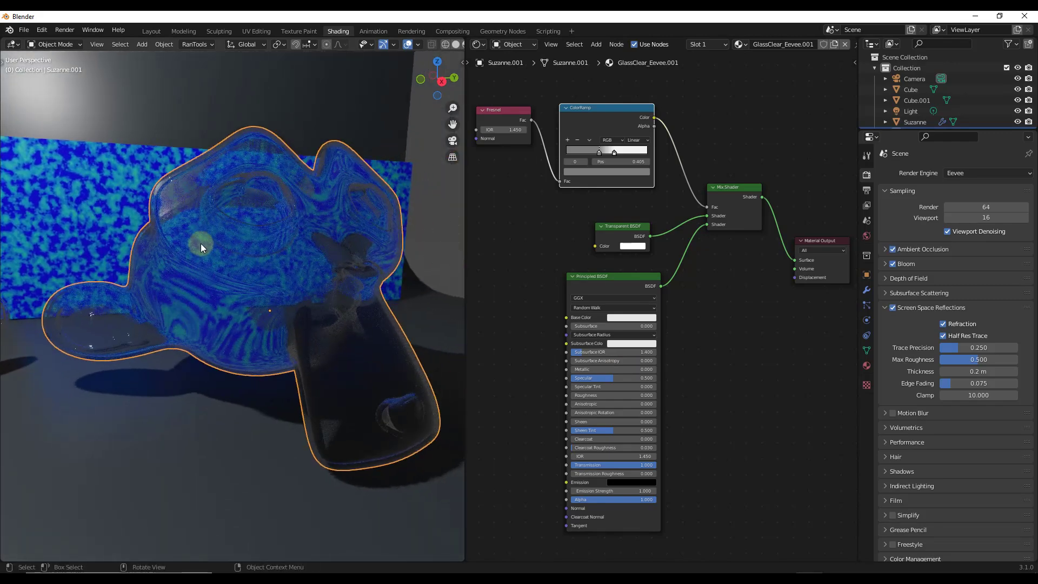
{"action": "middle_click_drag", "start_coordinate": [200, 243], "coordinate": [274, 264]}
{"action": "left_click", "coordinate": [631, 317]}
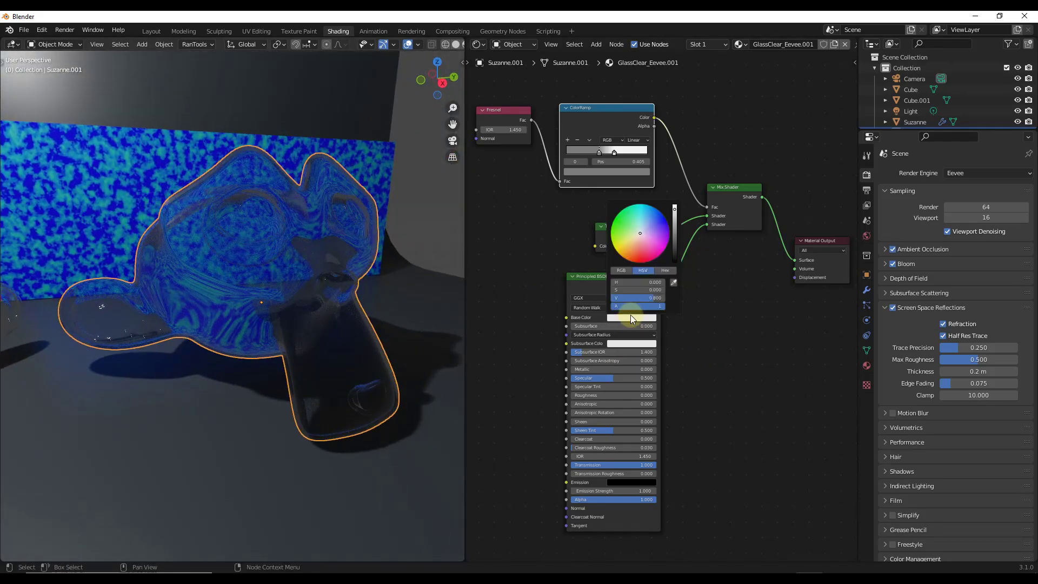
{"action": "left_click_drag", "start_coordinate": [641, 238], "coordinate": [653, 226]}
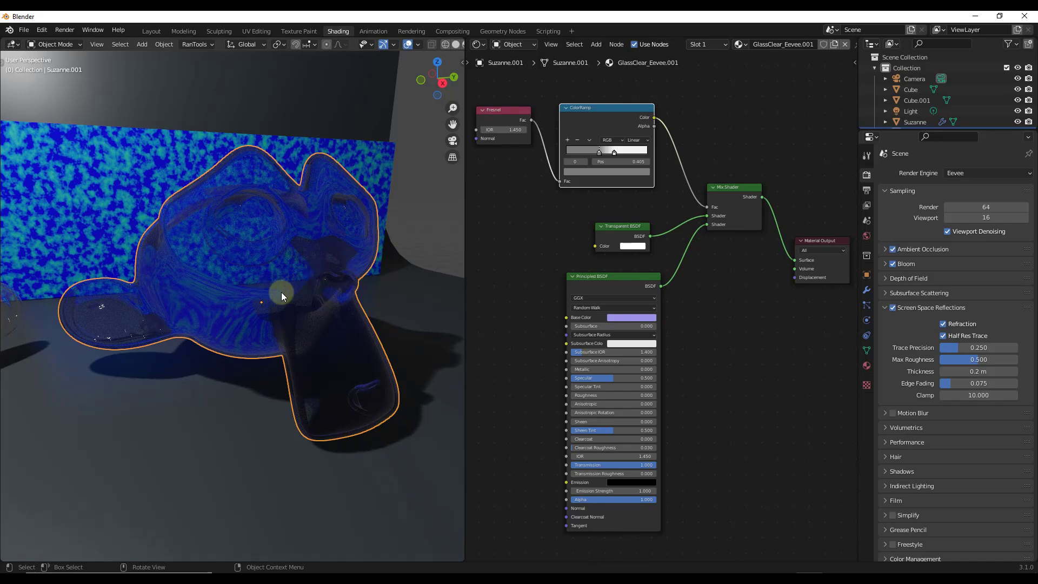
Brighten the backdrop material's base color to a very light blue-white and inspect both glass heads against it.
{"action": "middle_click_drag", "start_coordinate": [281, 292], "coordinate": [267, 199]}
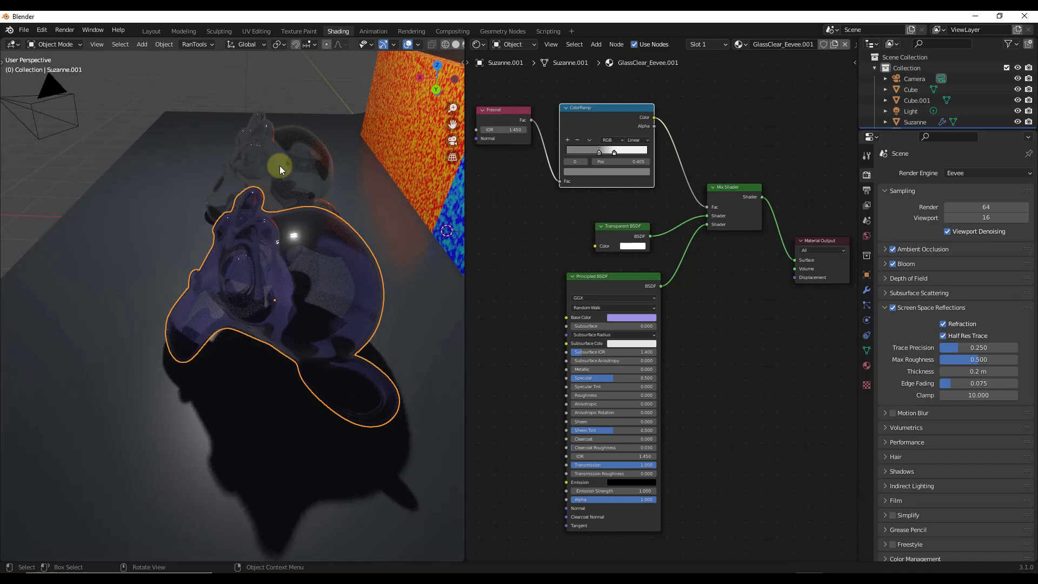
{"action": "scroll", "coordinate": [299, 175], "scroll_direction": "down", "scroll_amount": 5}
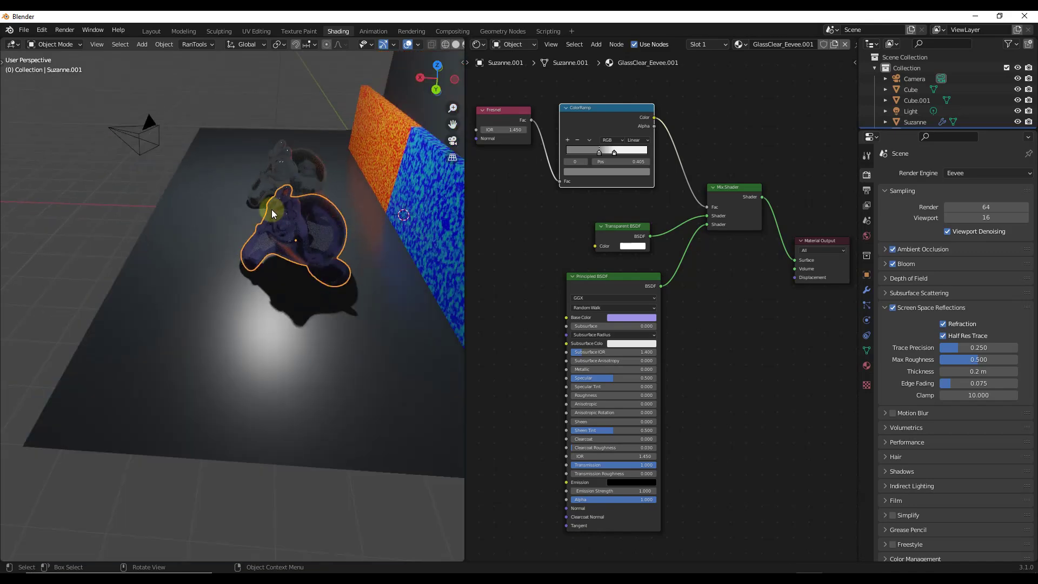
{"action": "scroll", "coordinate": [314, 171], "scroll_direction": "up", "scroll_amount": 5}
{"action": "scroll", "coordinate": [316, 173], "scroll_direction": "down", "scroll_amount": 1}
{"action": "left_click", "coordinate": [254, 409]}
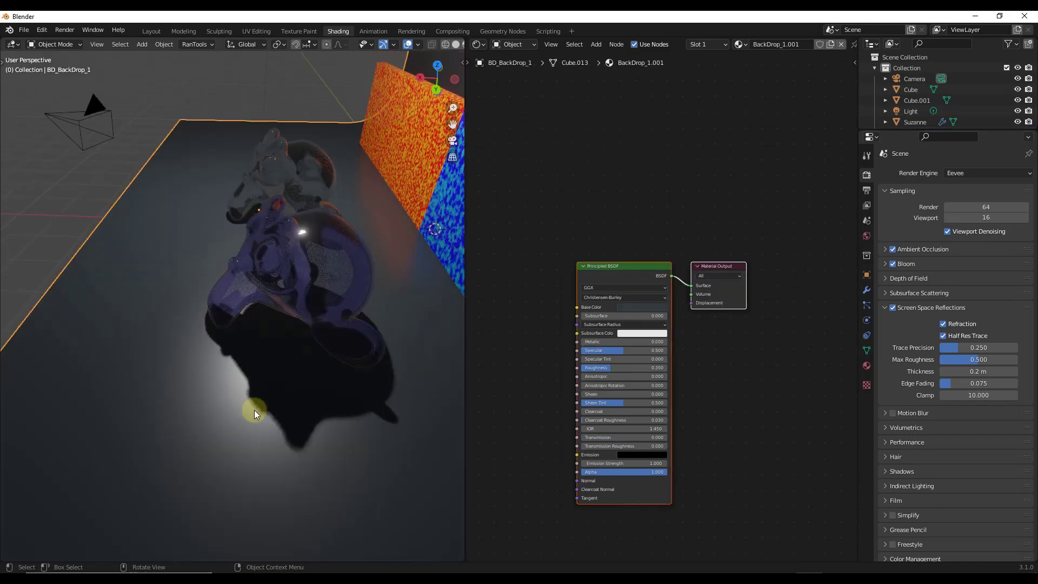
{"action": "left_click", "coordinate": [634, 309]}
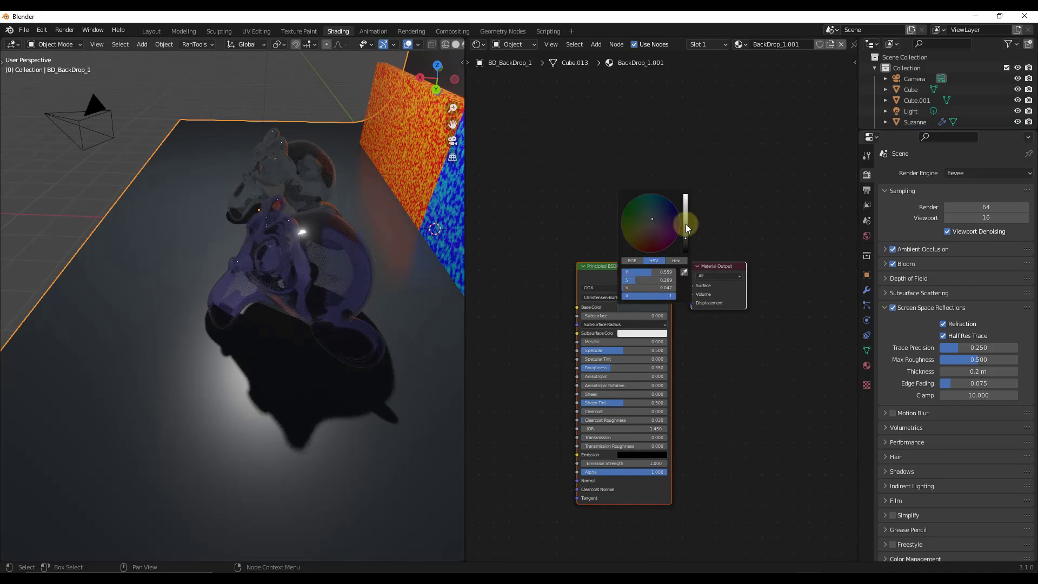
{"action": "left_click_drag", "start_coordinate": [685, 224], "coordinate": [682, 186]}
{"action": "middle_click_drag", "start_coordinate": [237, 335], "coordinate": [294, 268]}
{"action": "scroll", "coordinate": [300, 274], "scroll_direction": "up", "scroll_amount": 5}
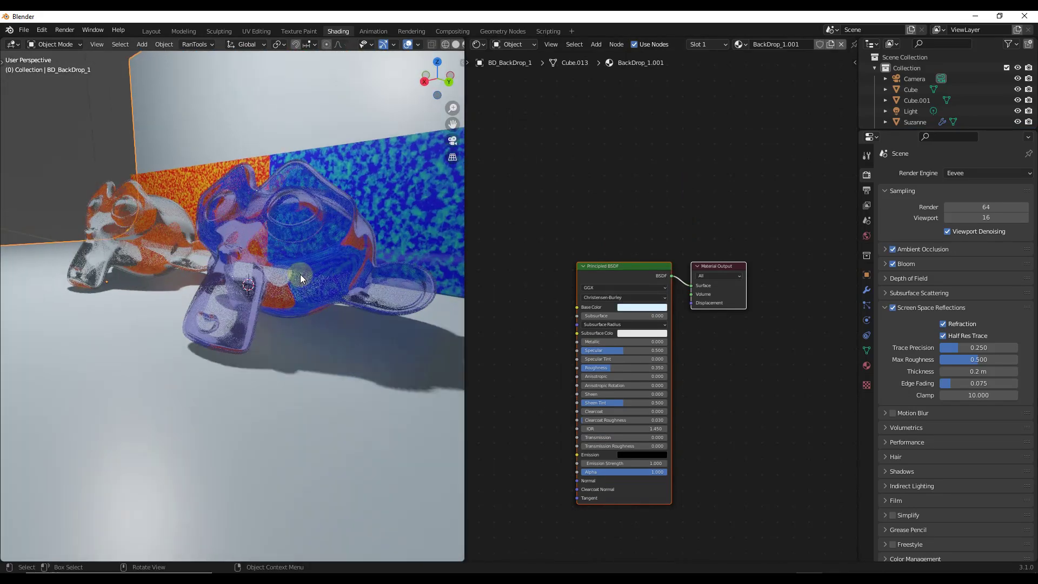
{"action": "scroll", "coordinate": [300, 274], "scroll_direction": "down", "scroll_amount": 6}
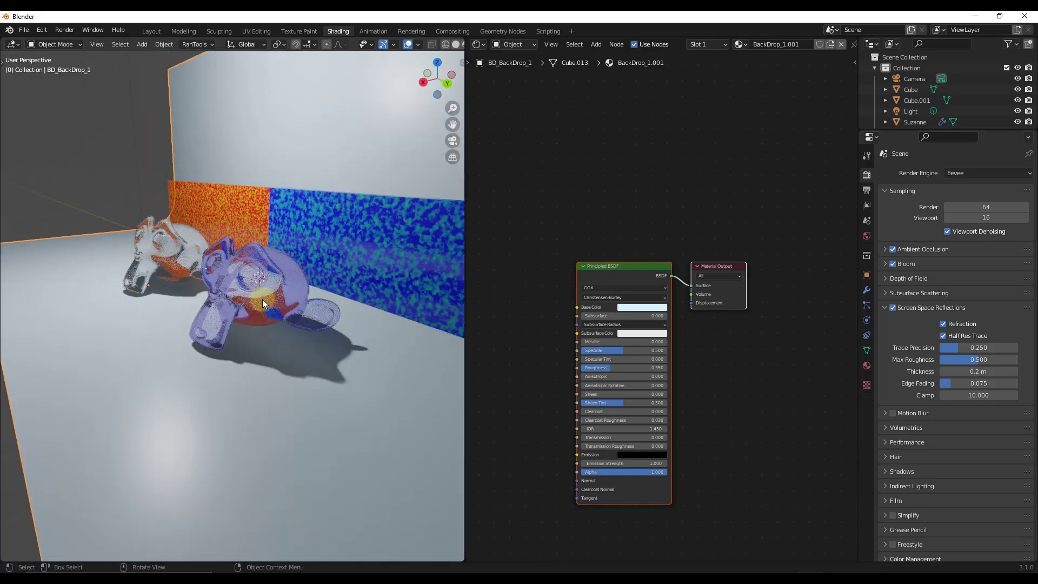
{"action": "middle_click_drag", "start_coordinate": [261, 299], "coordinate": [287, 295]}
Rename the blue glass head's material to GlassBlue_Eevee.
{"action": "left_click", "coordinate": [867, 365]}
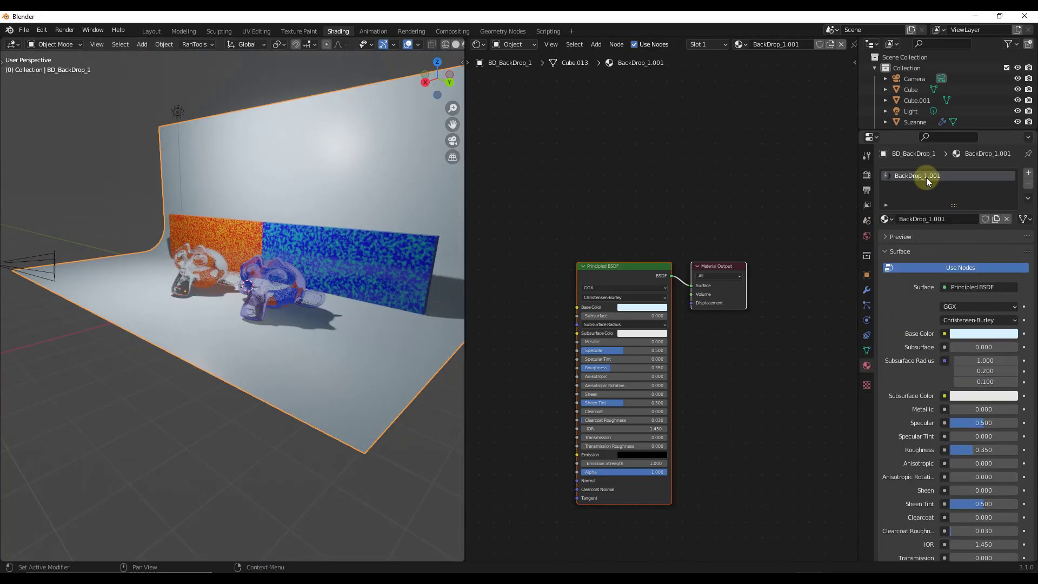
{"action": "left_click", "coordinate": [270, 289]}
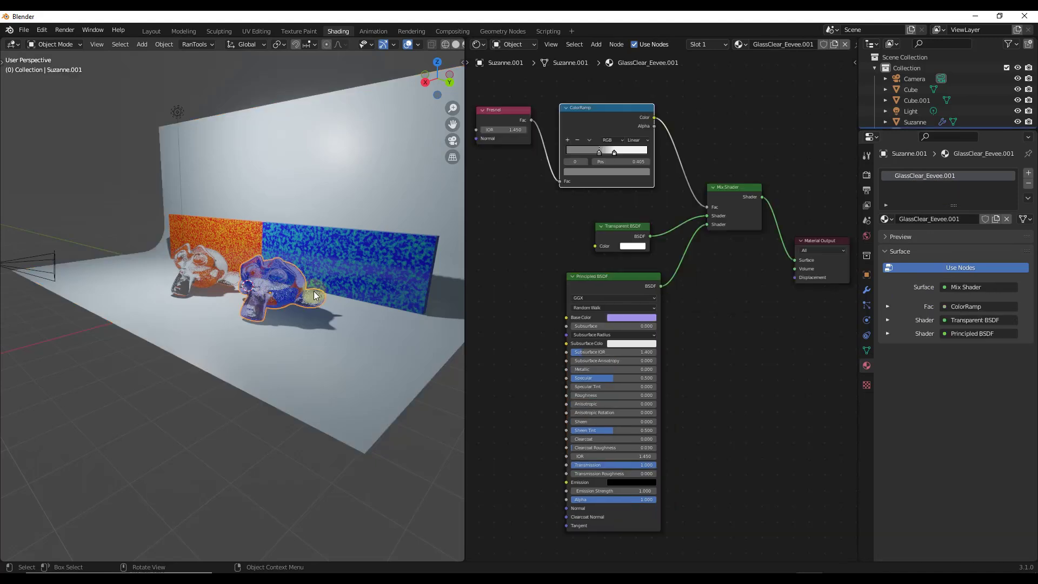
{"action": "left_click", "coordinate": [910, 175]}
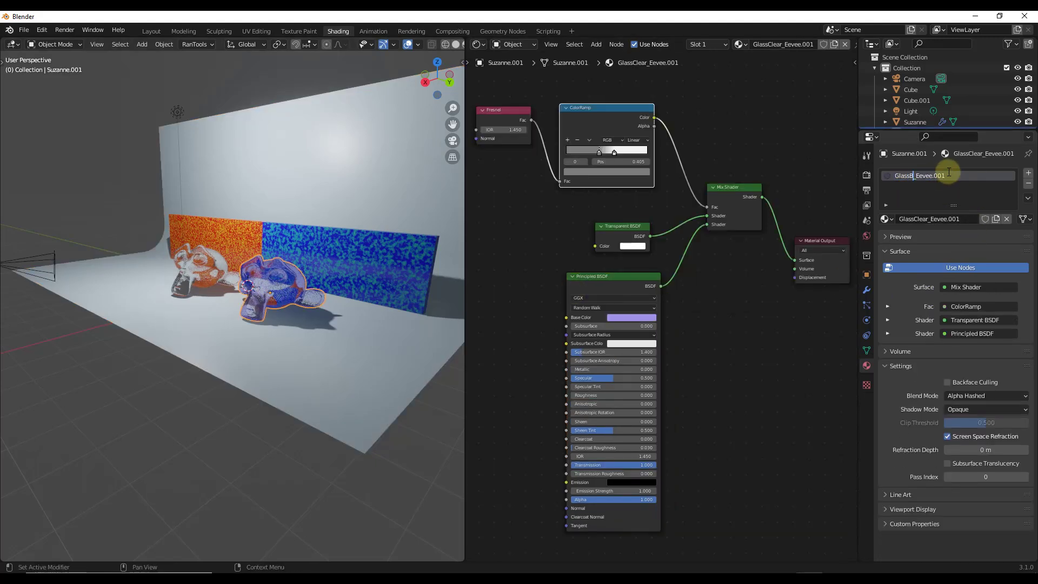
{"action": "key", "text": "BackSpace"}
{"action": "key", "text": "Return"}
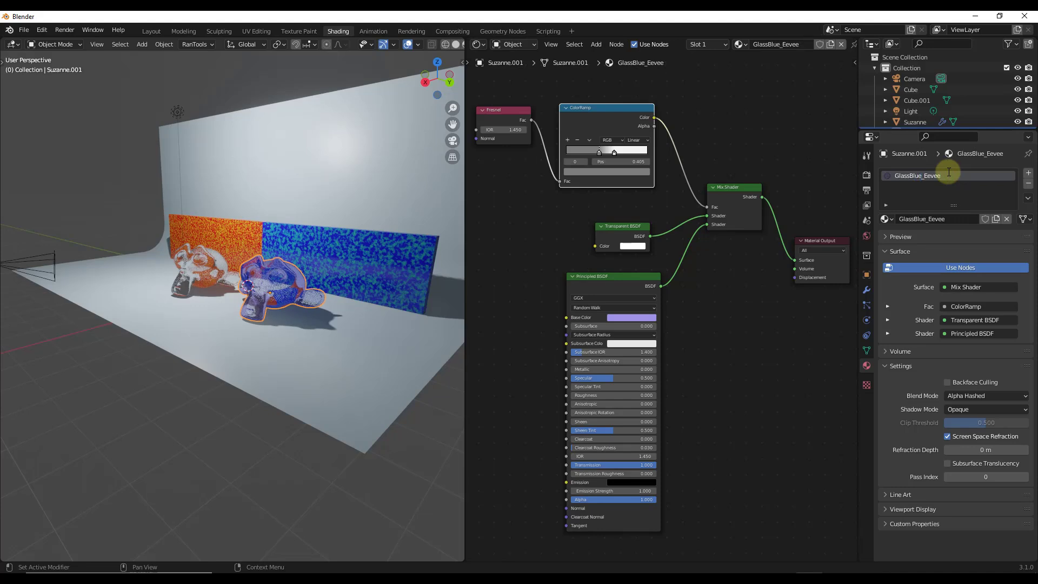
Duplicate the blue glass head and place the copy about 2.6 m farther along the Y axis.
{"action": "key", "text": "shift+d"}
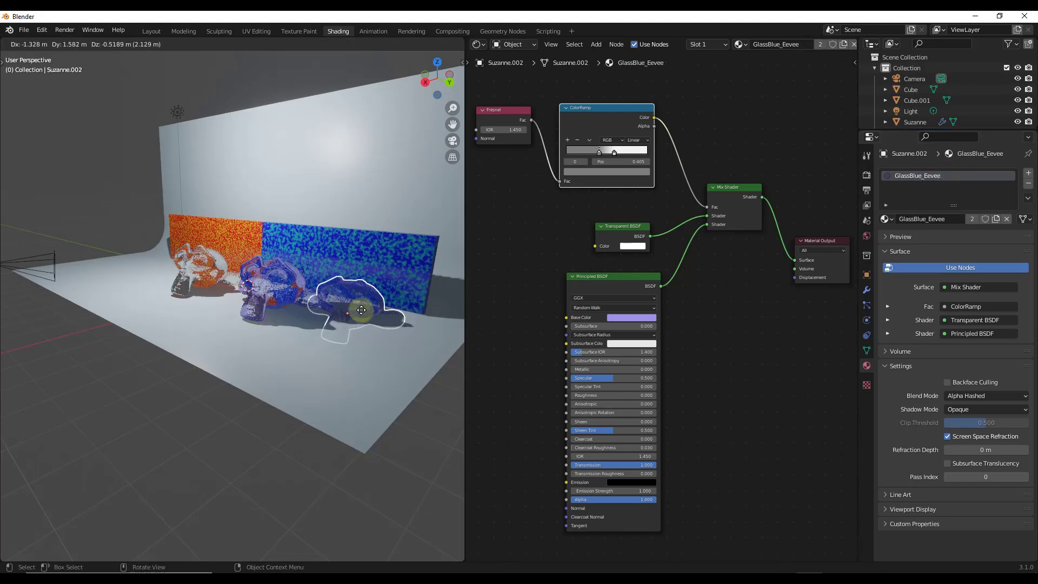
{"action": "key", "text": "x"}
{"action": "left_click", "coordinate": [367, 329]}
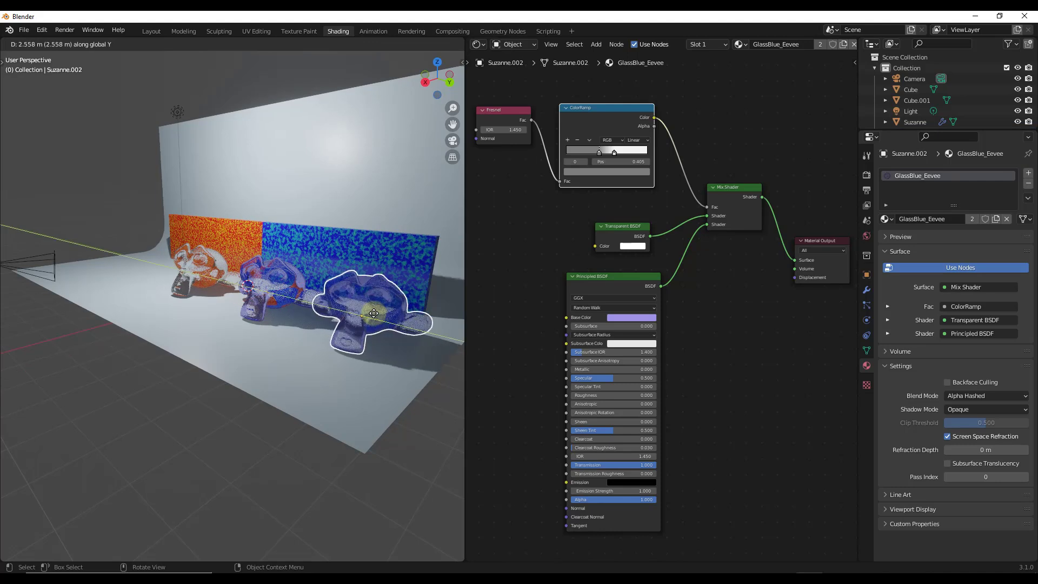
Make the third head's material a single-user copy and rename it GlassGray_Eevee.
{"action": "left_click", "coordinate": [972, 219]}
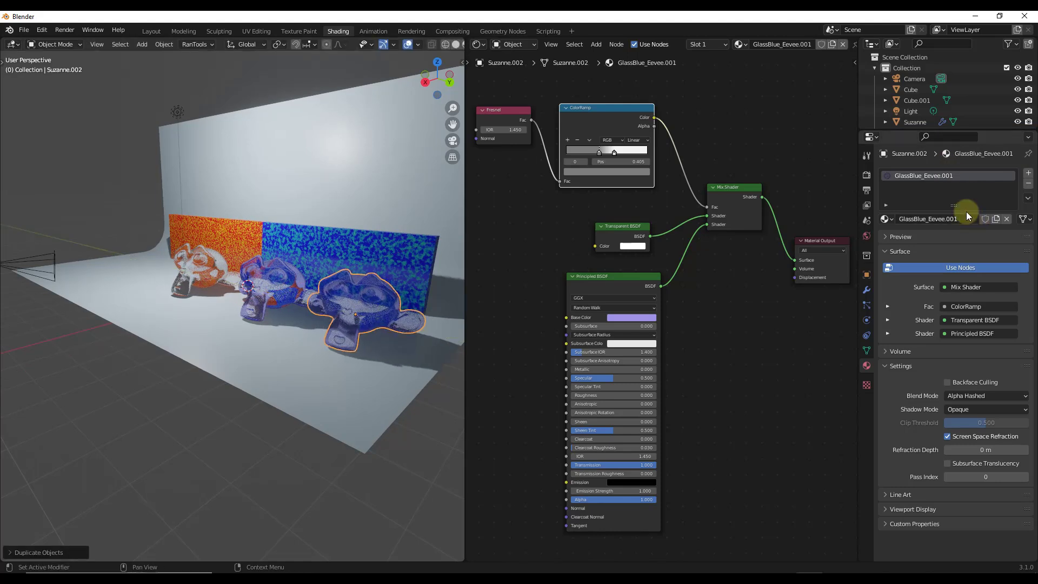
{"action": "left_click", "coordinate": [910, 175]}
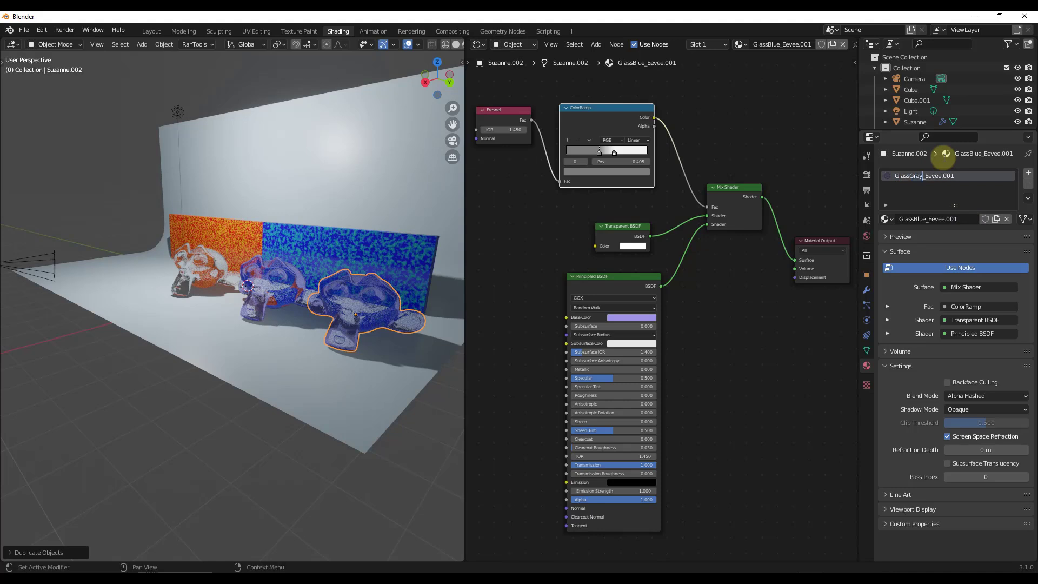
{"action": "key", "text": "Return"}
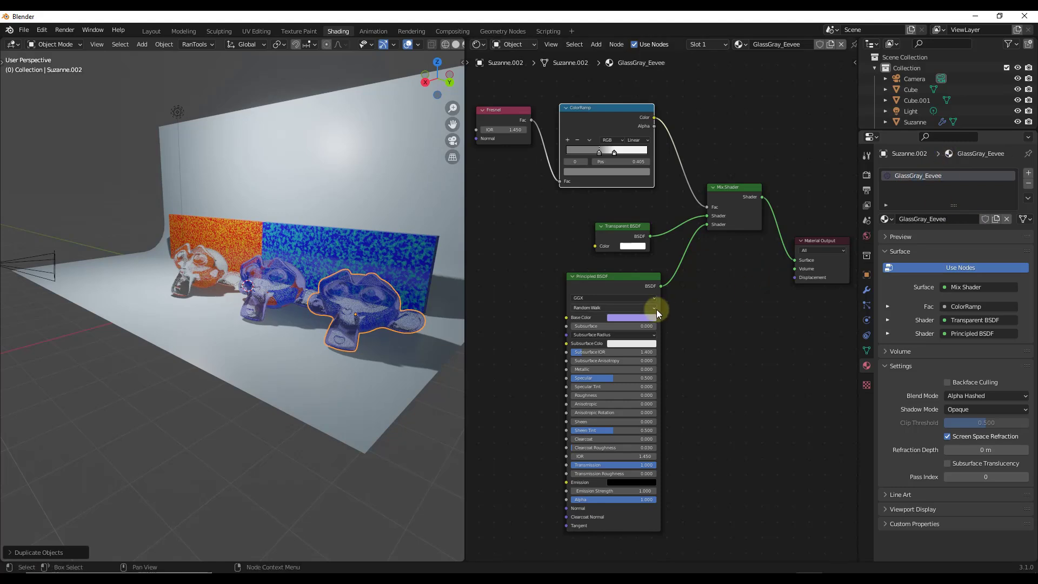
Set the GlassGray_Eevee base color to a dark, nearly neutral gray and inspect the third head up close.
{"action": "left_click", "coordinate": [631, 317]}
{"action": "left_click", "coordinate": [674, 242]}
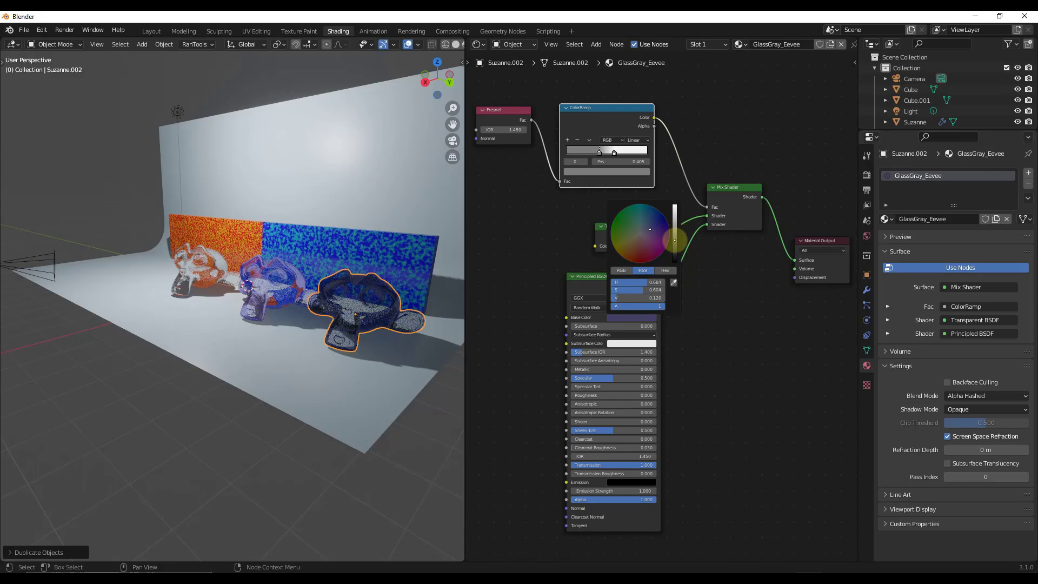
{"action": "left_click_drag", "start_coordinate": [649, 229], "coordinate": [642, 234]}
{"action": "scroll", "coordinate": [352, 319], "scroll_direction": "up", "scroll_amount": 6}
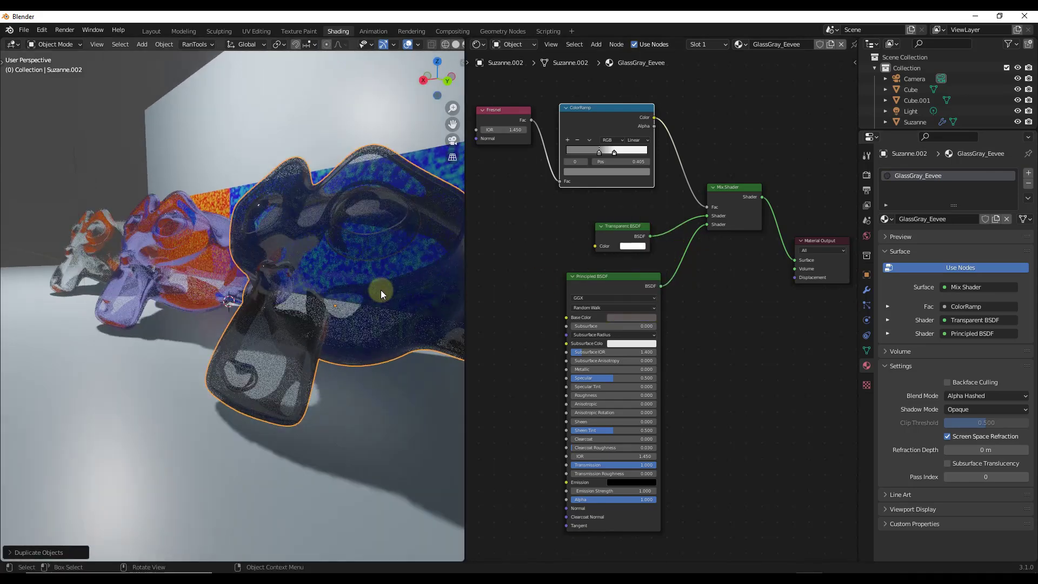
{"action": "middle_click_drag", "start_coordinate": [382, 290], "coordinate": [314, 265]}
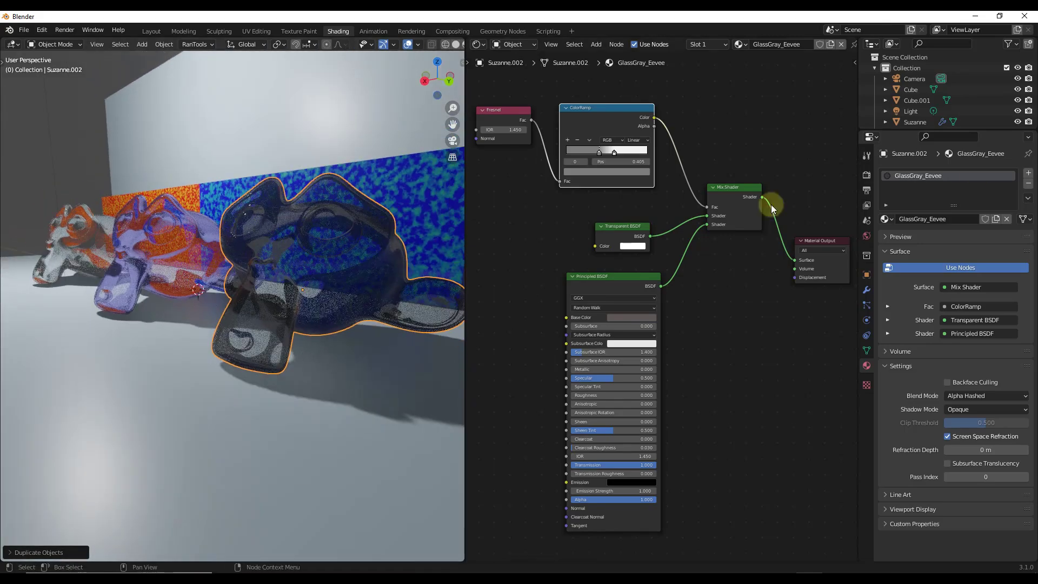
Mark the GlassGray_Eevee and GlassBlue_Eevee materials as assets and return to the Layout workspace.
{"action": "right_click", "coordinate": [906, 174]}
{"action": "left_click", "coordinate": [867, 176]}
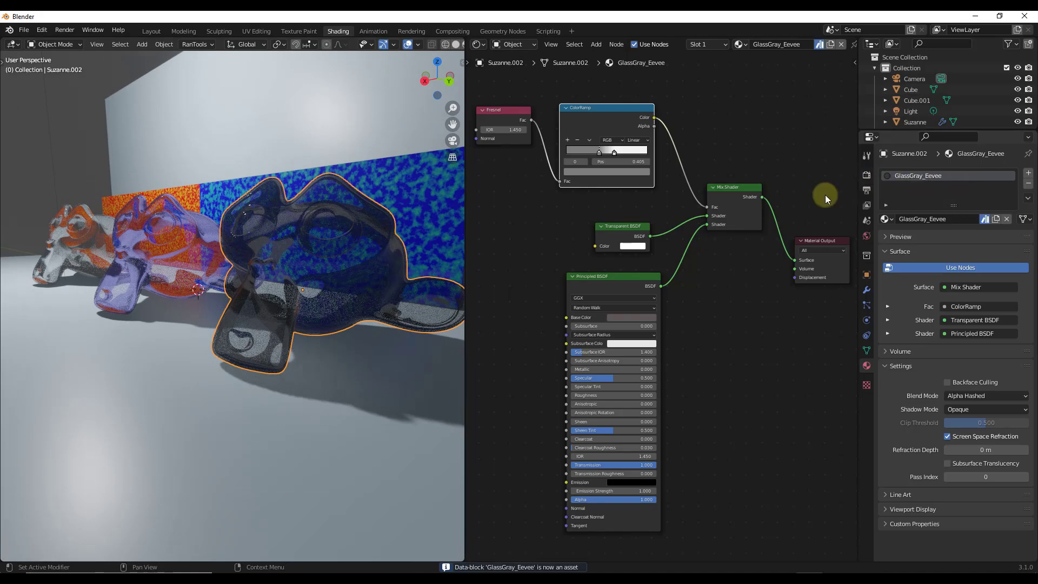
{"action": "left_click", "coordinate": [143, 237]}
{"action": "right_click", "coordinate": [903, 175]}
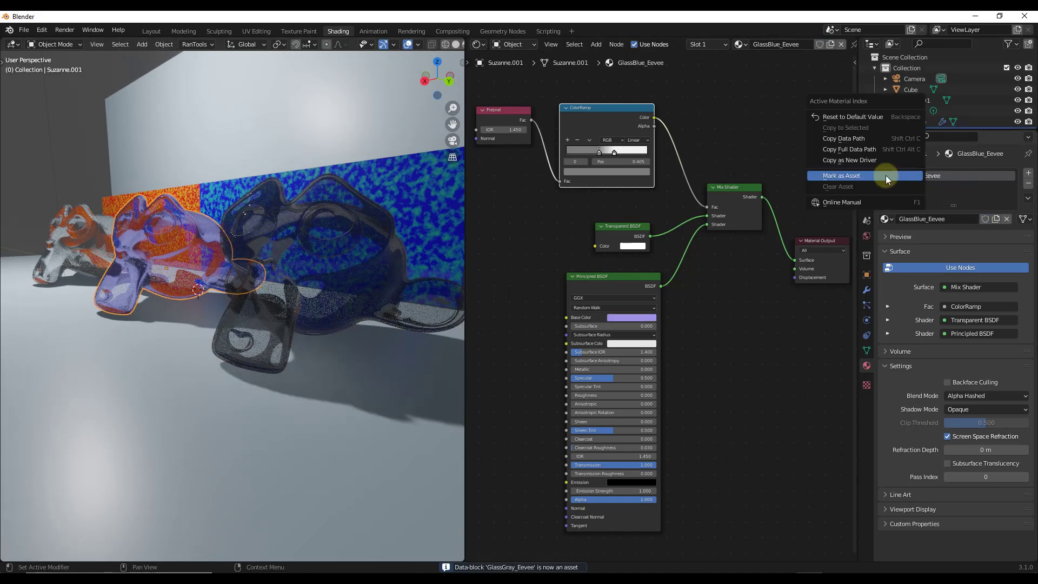
{"action": "left_click", "coordinate": [867, 176]}
{"action": "left_click", "coordinate": [140, 32]}
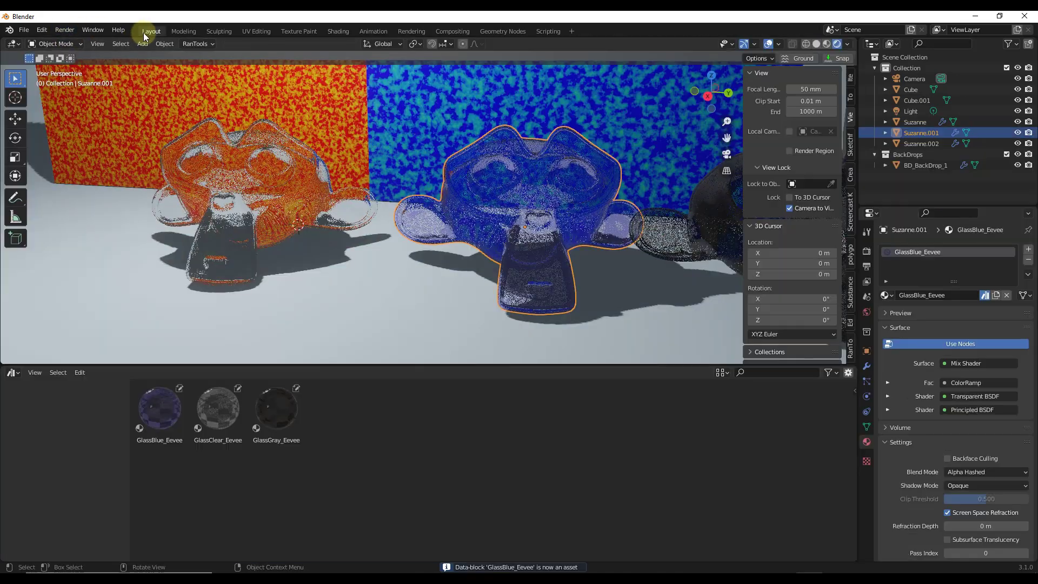